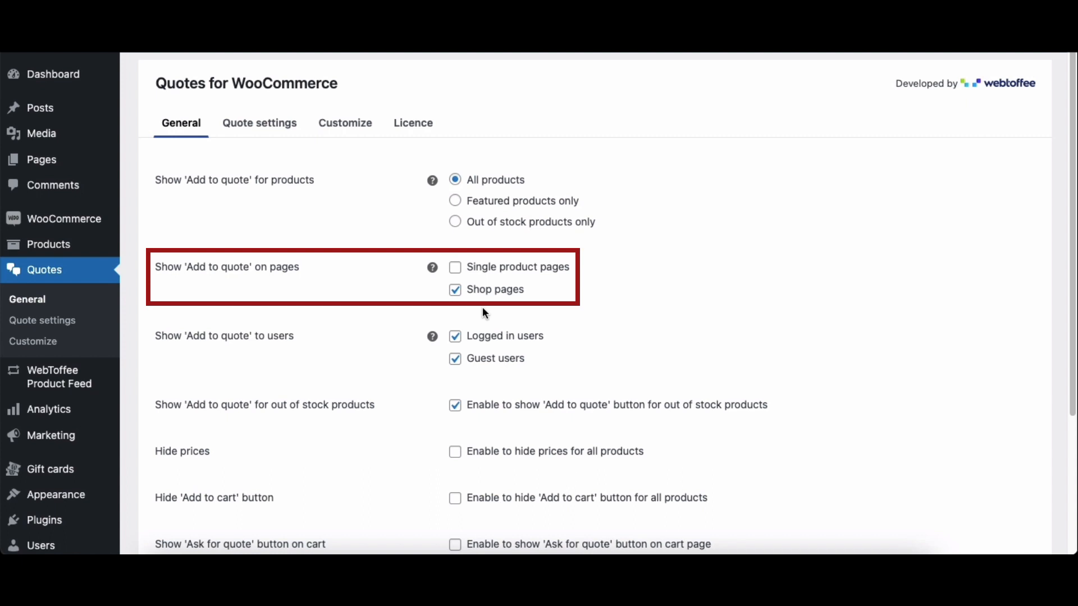
Step: Show 'Add to quote' on single product pages, positioned inline with 'Add to cart'
{"action": "left_click", "coordinate": [456, 269]}
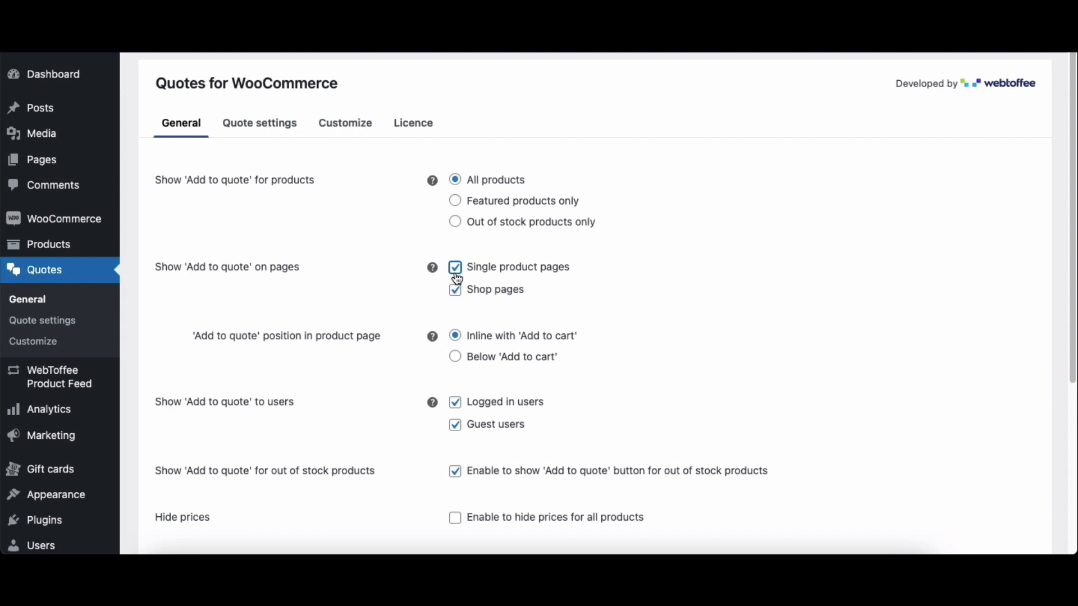
{"action": "left_click", "coordinate": [456, 336]}
Step: Disable 'Add to quote' for out of stock products, enable the 'Ask for quote' button on the cart page, and save the settings
{"action": "scroll", "coordinate": [472, 447], "scroll_direction": "down", "scroll_amount": 5}
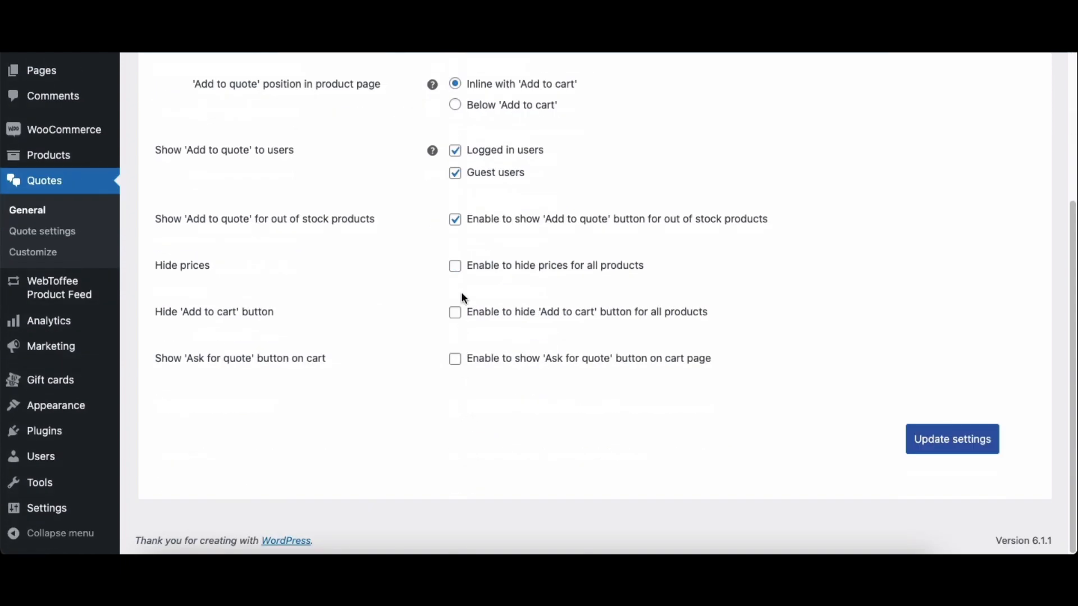
{"action": "left_click", "coordinate": [457, 226]}
{"action": "left_click", "coordinate": [456, 364]}
{"action": "left_click", "coordinate": [947, 449]}
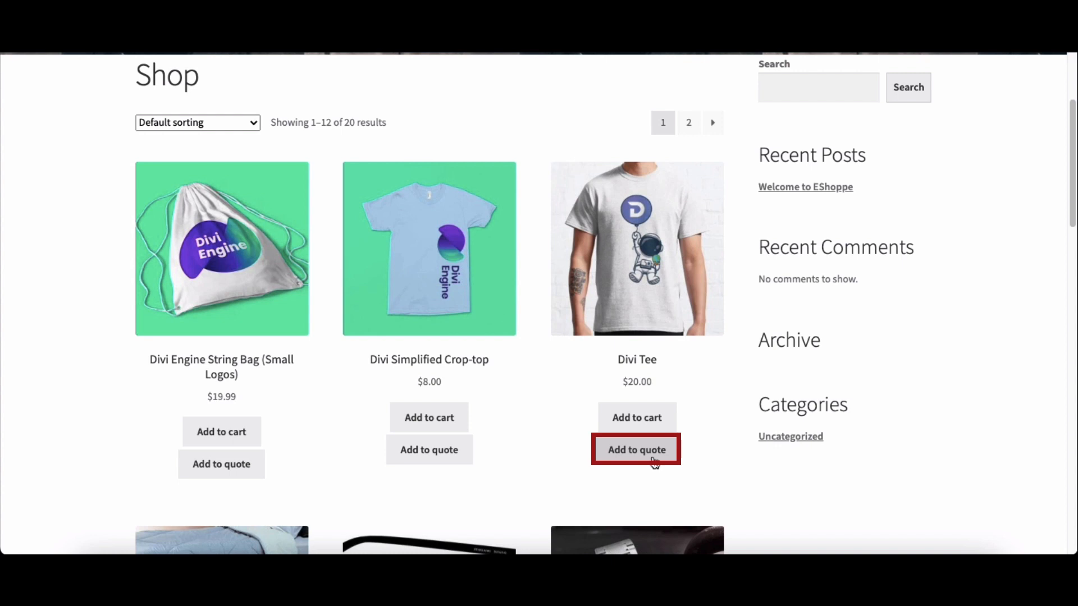
Step: Hide prices and the 'Add to cart' button for all products, and save the general settings
{"action": "left_click", "coordinate": [659, 339]}
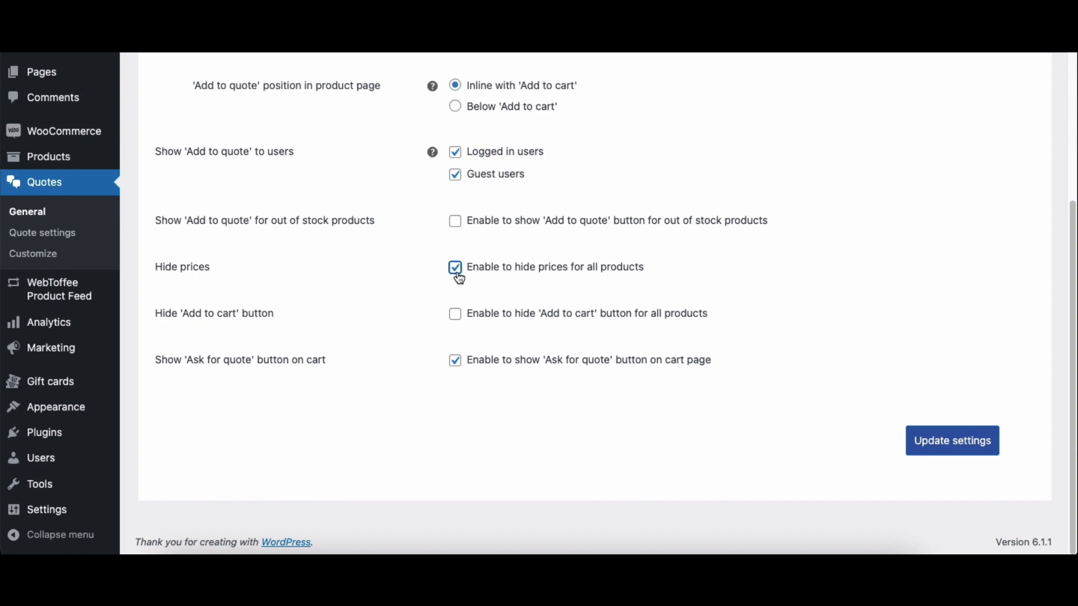
{"action": "left_click", "coordinate": [455, 314]}
{"action": "left_click", "coordinate": [935, 446]}
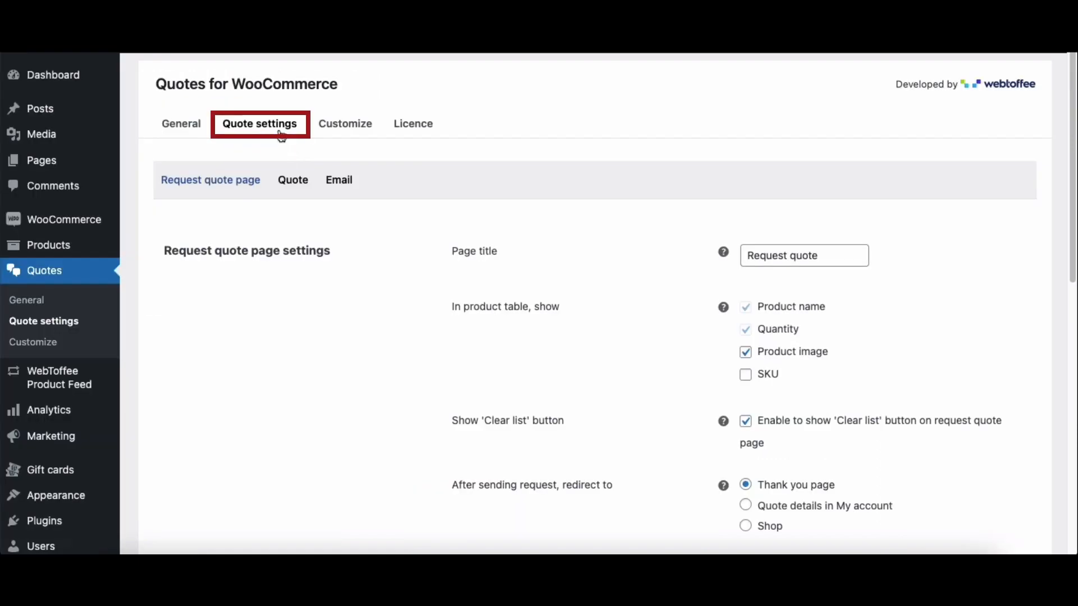
Step: Review the request quote page settings, including page title, product table, redirect options and the custom text shown after a request
{"action": "left_click", "coordinate": [234, 185]}
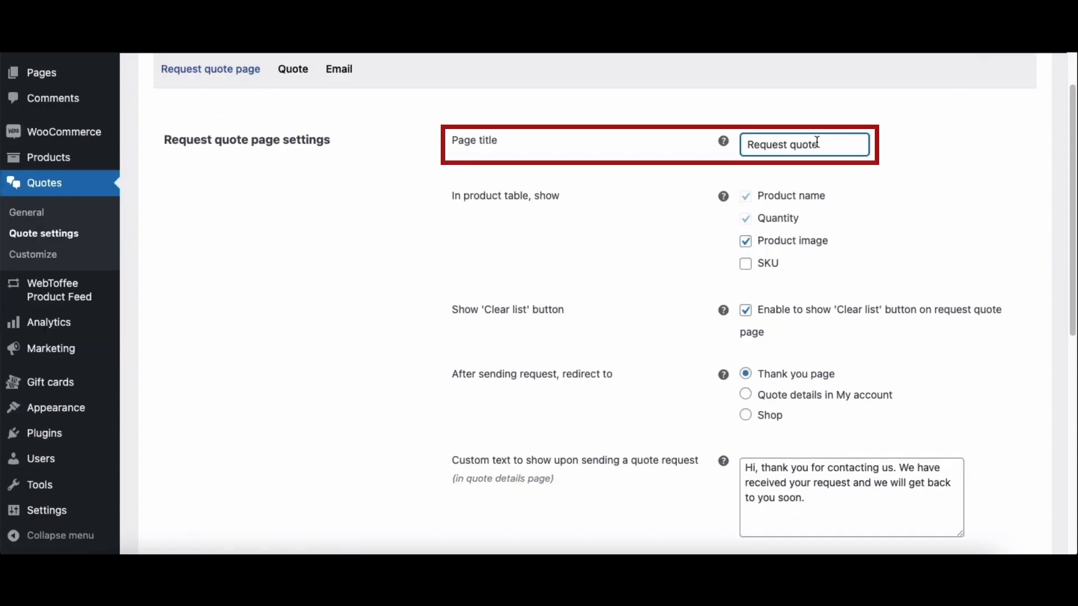
{"action": "left_click", "coordinate": [837, 221]}
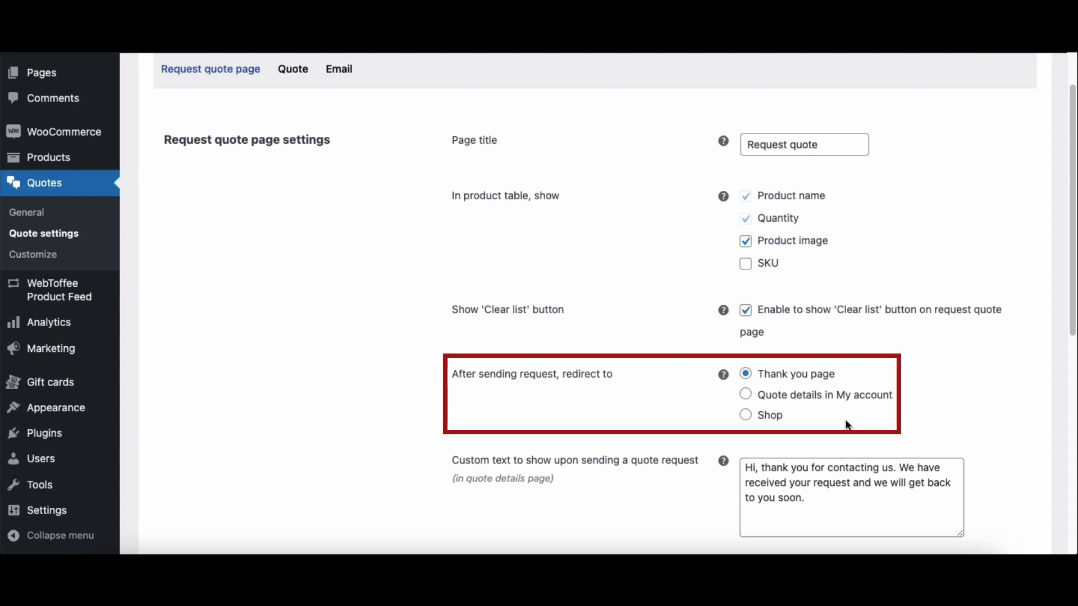
{"action": "scroll", "coordinate": [848, 425], "scroll_direction": "down", "scroll_amount": 5}
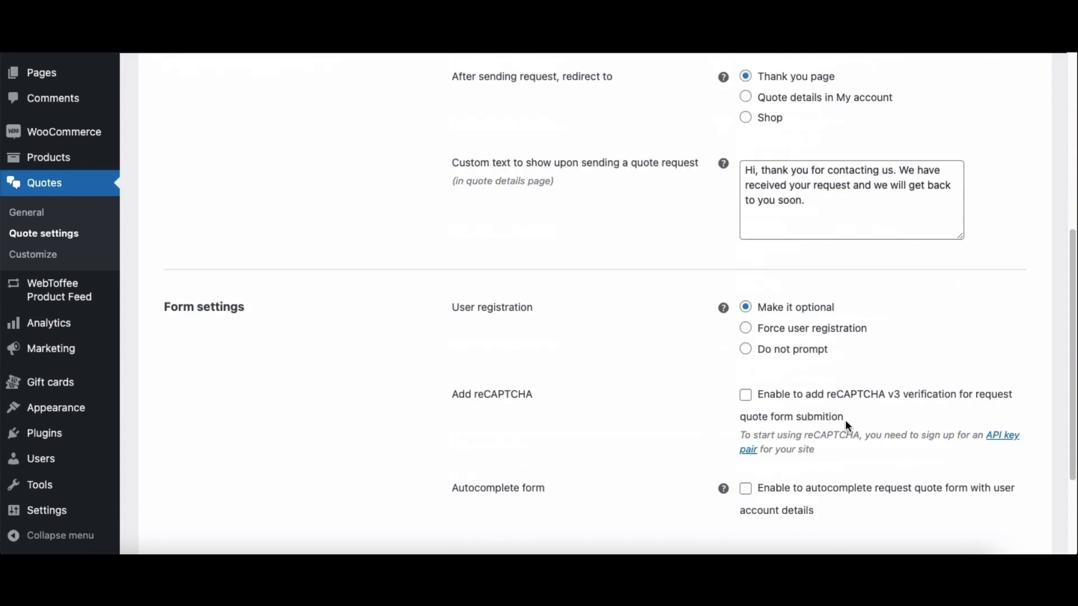
{"action": "left_click", "coordinate": [847, 229]}
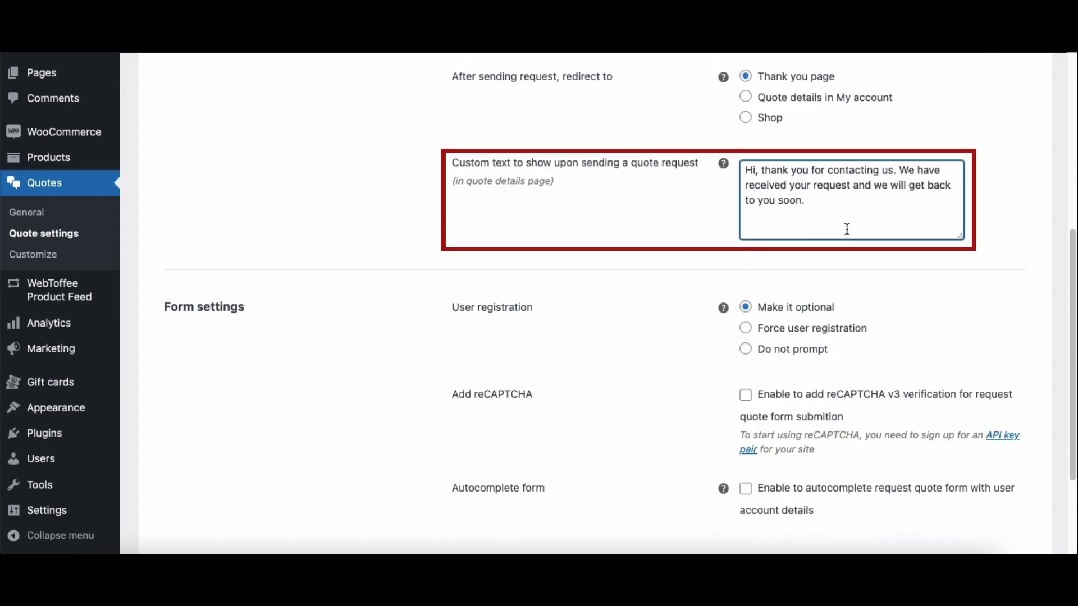
{"action": "left_click", "coordinate": [847, 265]}
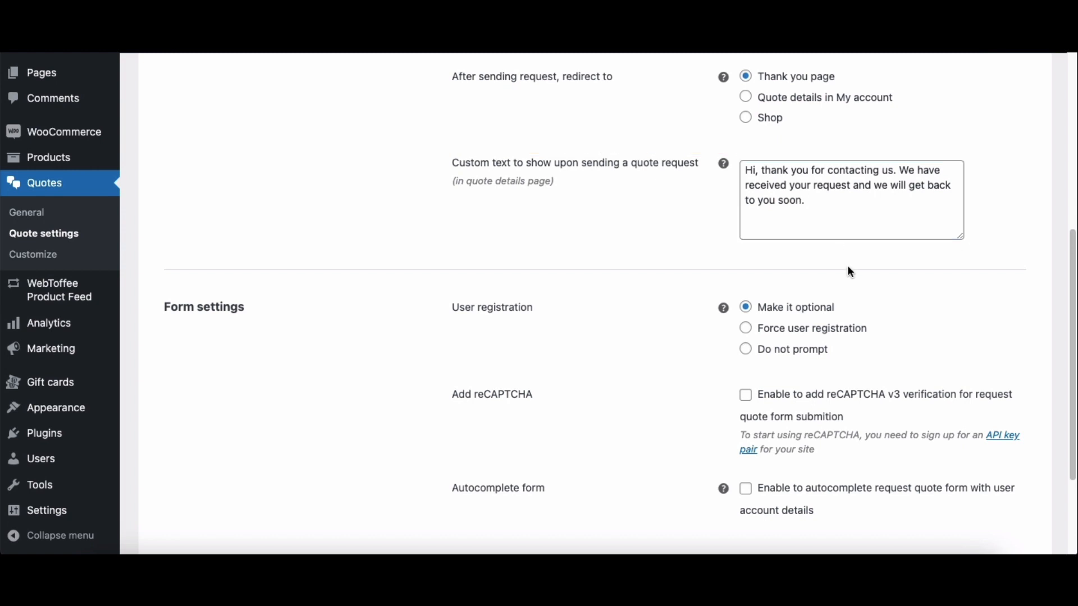
Step: Make user registration optional in the form settings and enable reCAPTCHA v3 verification for the request quote form
{"action": "scroll", "coordinate": [847, 265], "scroll_direction": "down", "scroll_amount": 3}
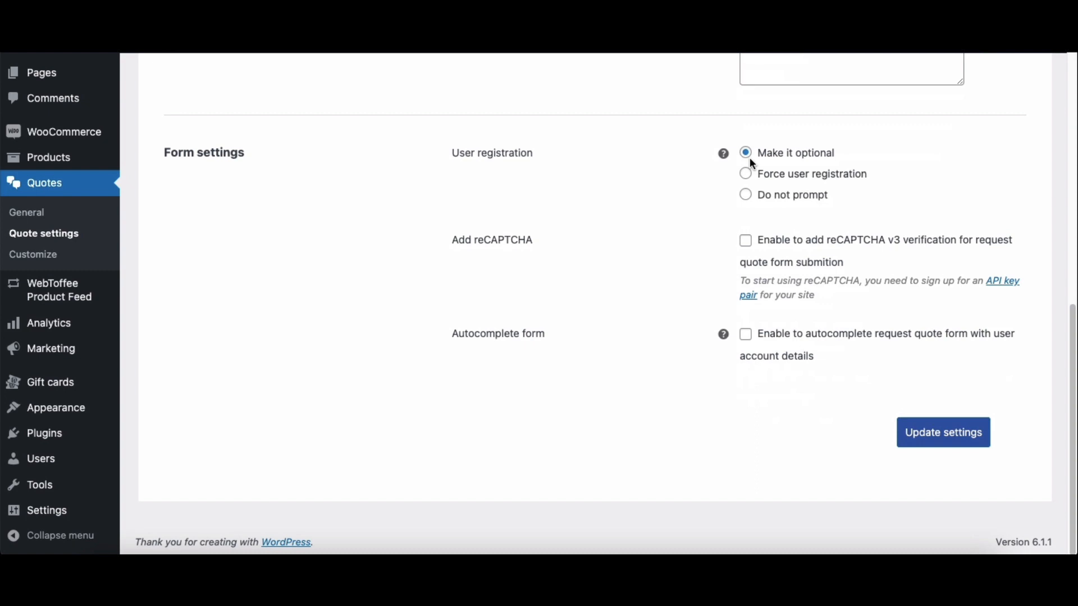
{"action": "left_click", "coordinate": [751, 161]}
{"action": "left_click", "coordinate": [765, 218]}
{"action": "left_click", "coordinate": [749, 252]}
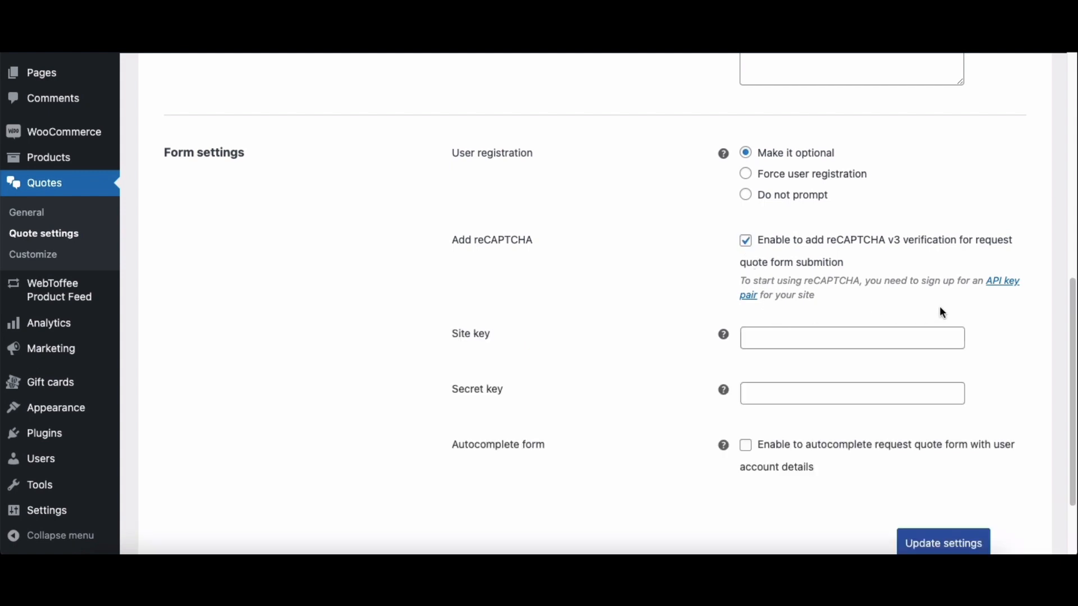
Step: Open the reCAPTCHA API key pair sign-up page and enter the site's address as the label
{"action": "left_click", "coordinate": [993, 291]}
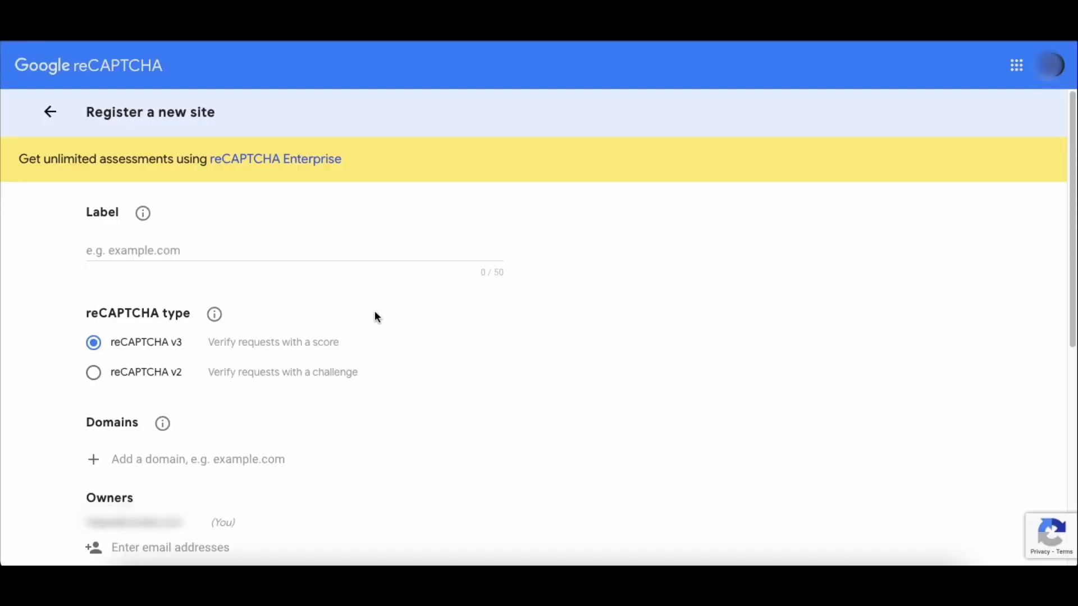
{"action": "left_click", "coordinate": [355, 254]}
{"action": "key", "text": "ctrl+v"}
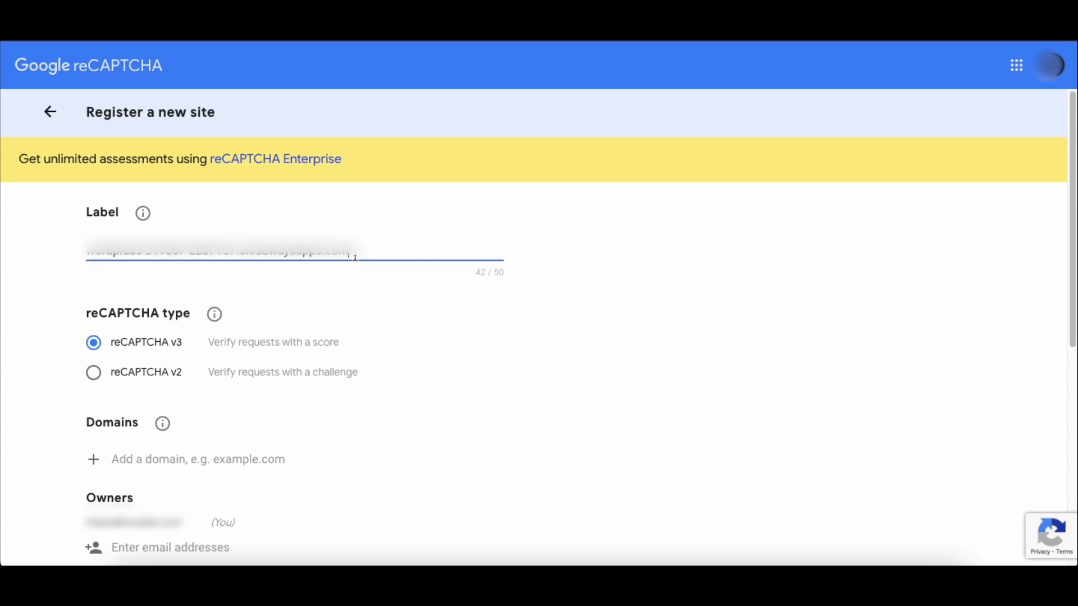
{"action": "left_click", "coordinate": [362, 286]}
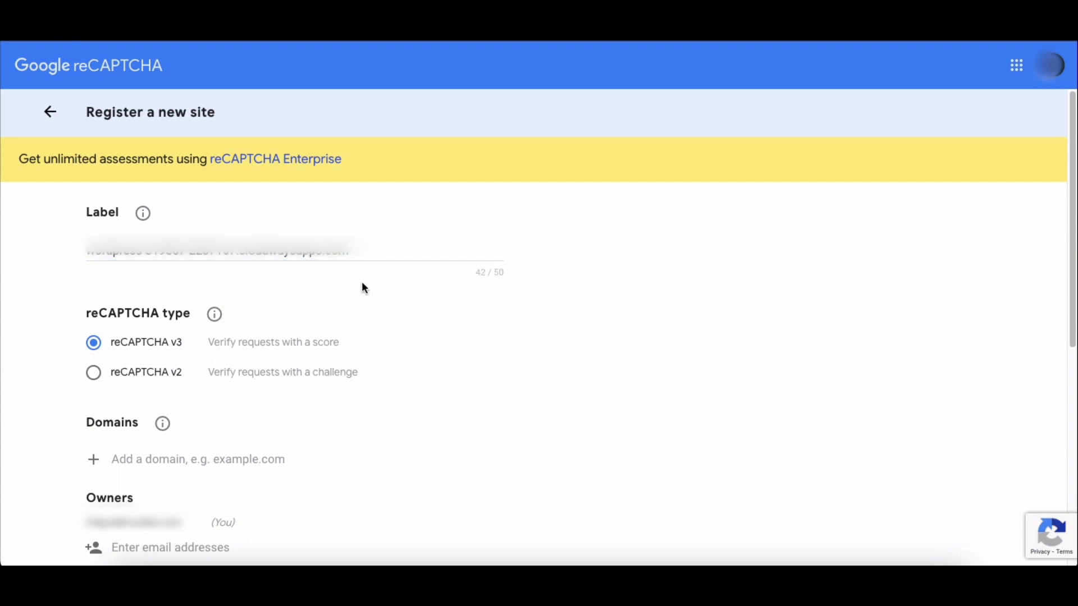
Step: Choose reCAPTCHA v3 as the type and enter the site's domain for the new site registration
{"action": "left_click", "coordinate": [94, 343]}
{"action": "left_click", "coordinate": [152, 455]}
{"action": "key", "text": "ctrl+v"}
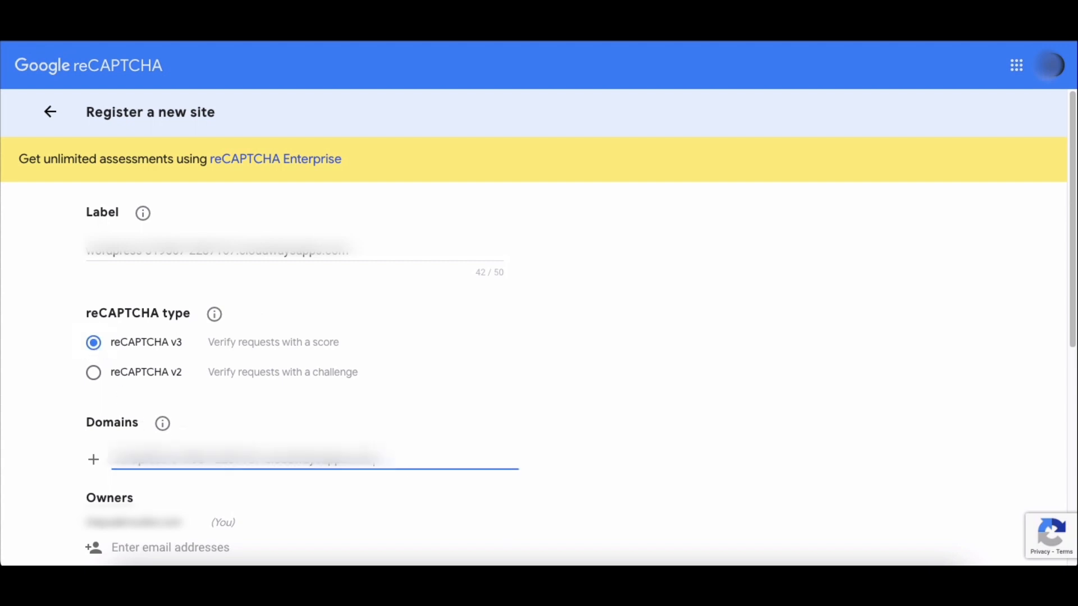
{"action": "left_click", "coordinate": [162, 480]}
Step: Accept the reCAPTCHA Terms of Service and submit the site registration
{"action": "scroll", "coordinate": [162, 479], "scroll_direction": "down", "scroll_amount": 7}
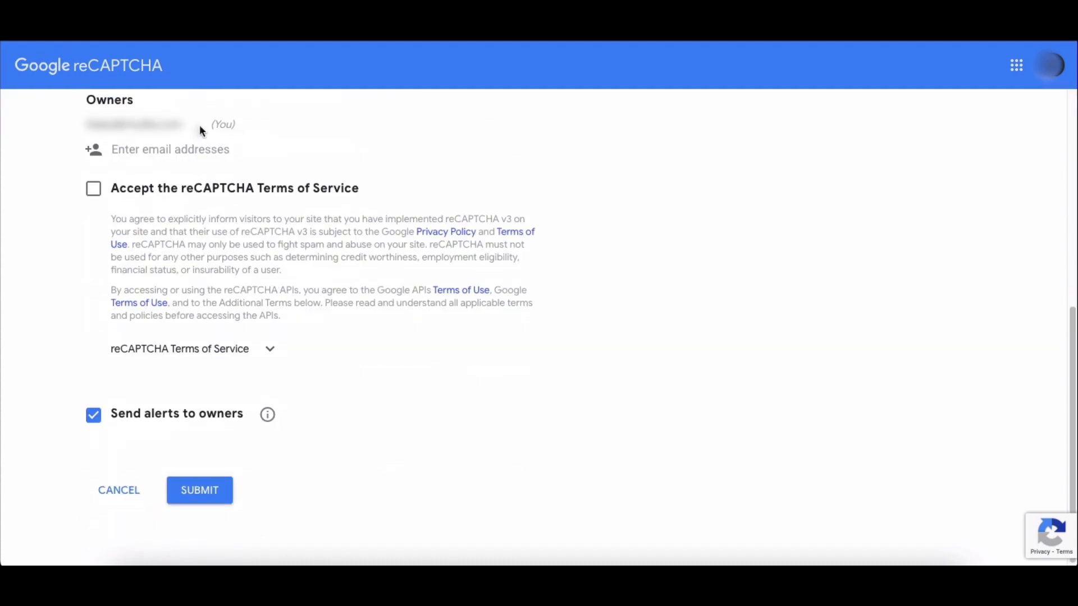
{"action": "left_click", "coordinate": [100, 194]}
{"action": "left_click", "coordinate": [196, 496]}
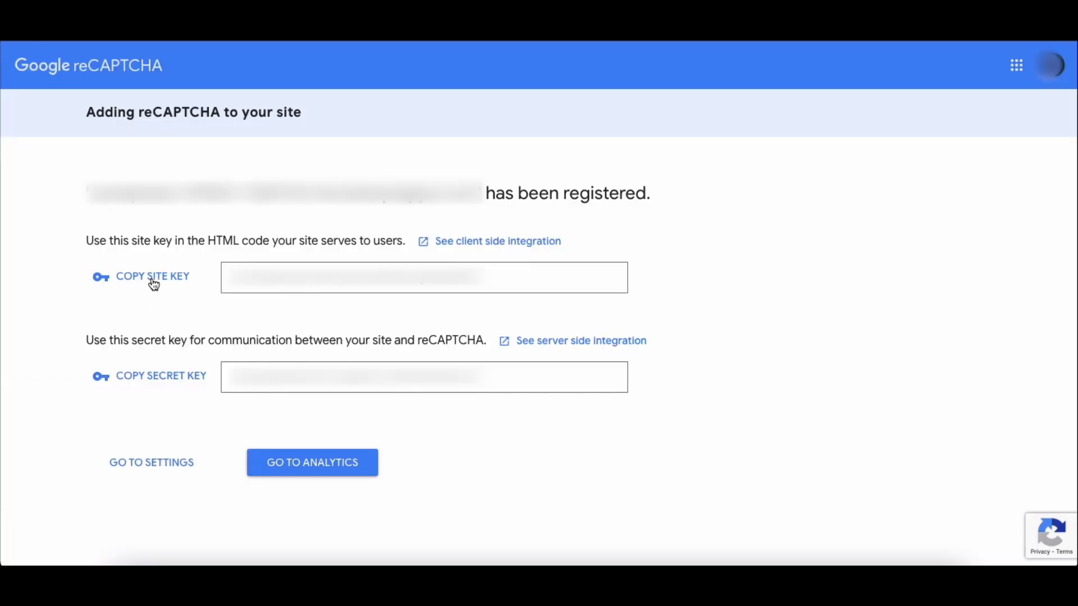
Step: Copy the site key and the secret key from Google reCAPTCHA into the matching fields of the quote form settings
{"action": "left_click", "coordinate": [153, 281]}
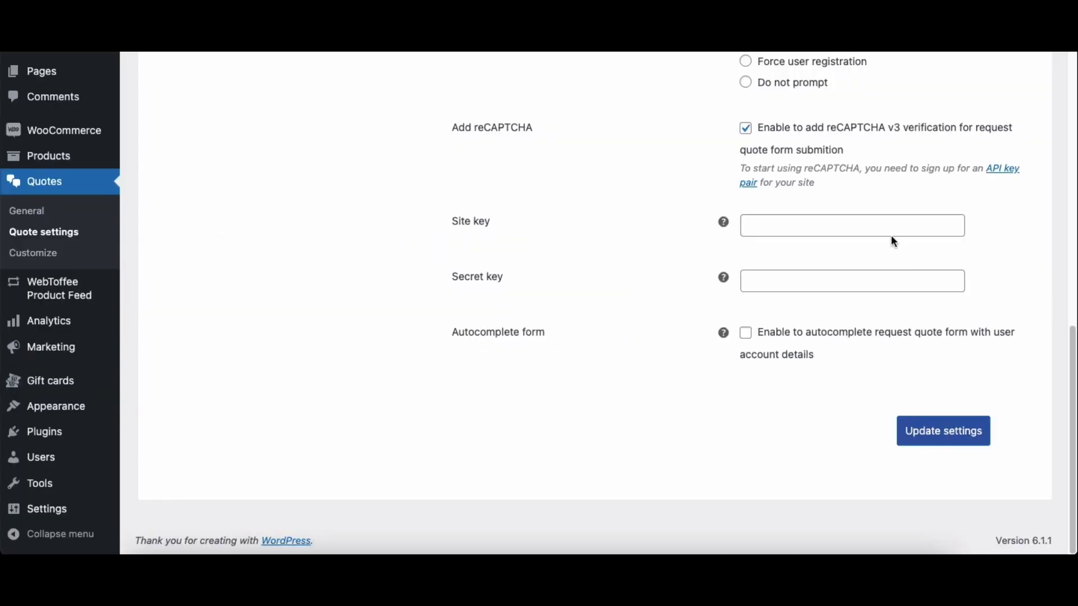
{"action": "left_click", "coordinate": [891, 236]}
{"action": "key", "text": "ctrl+v"}
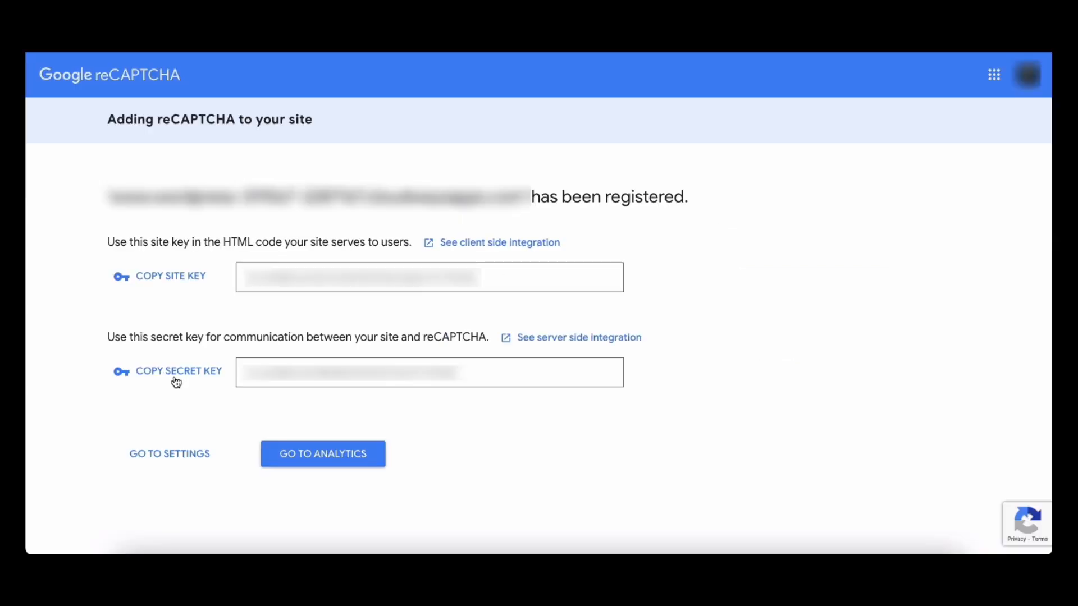
{"action": "left_click", "coordinate": [175, 380]}
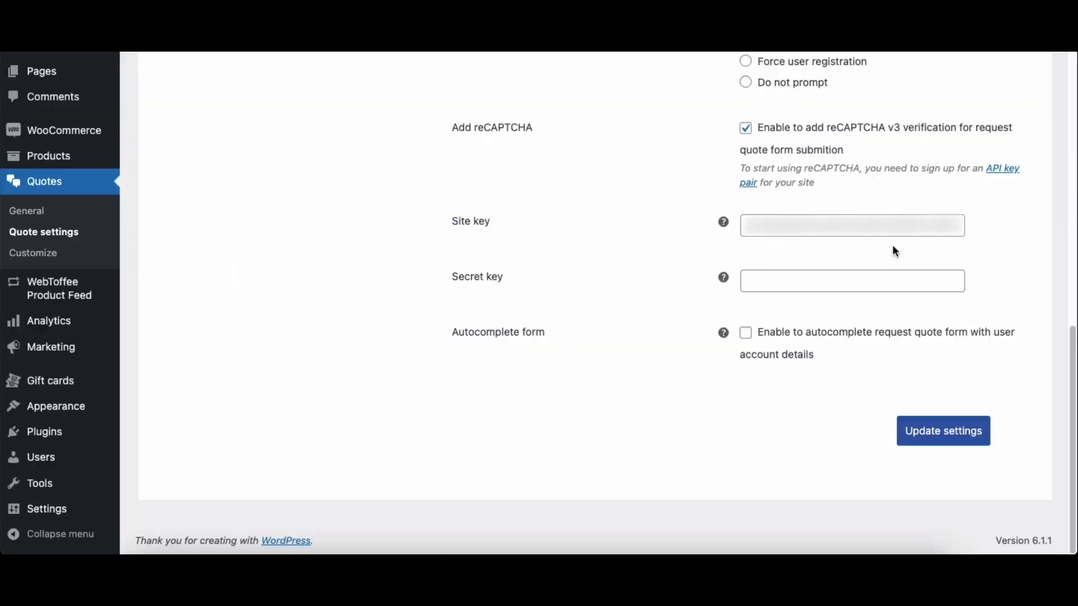
{"action": "left_click", "coordinate": [902, 279]}
{"action": "key", "text": "ctrl+v"}
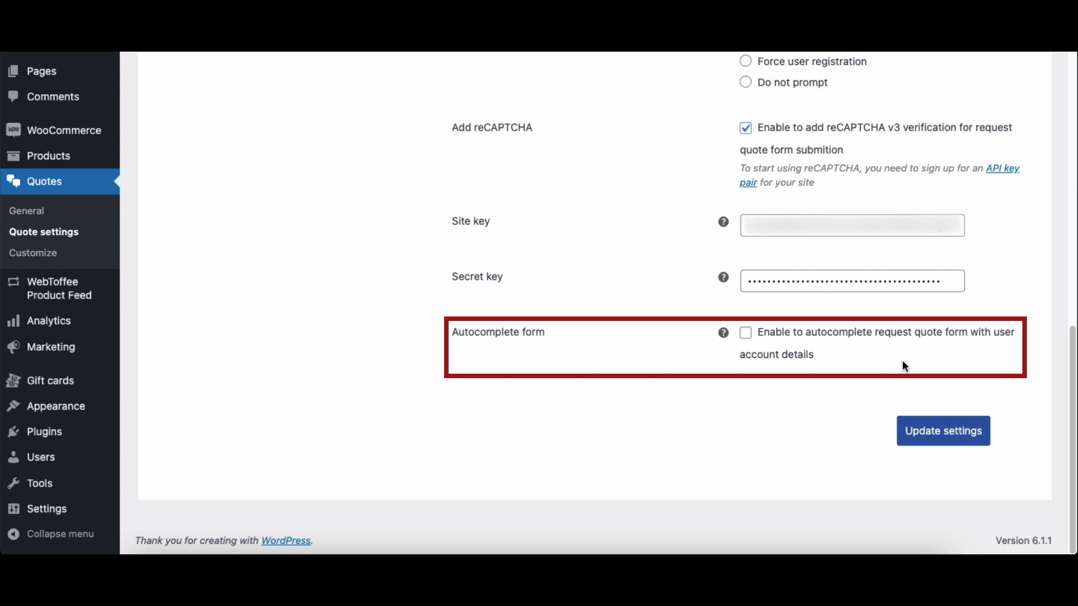
Step: Enable autocompleting the request quote form with user account details, and save the settings
{"action": "left_click", "coordinate": [750, 337]}
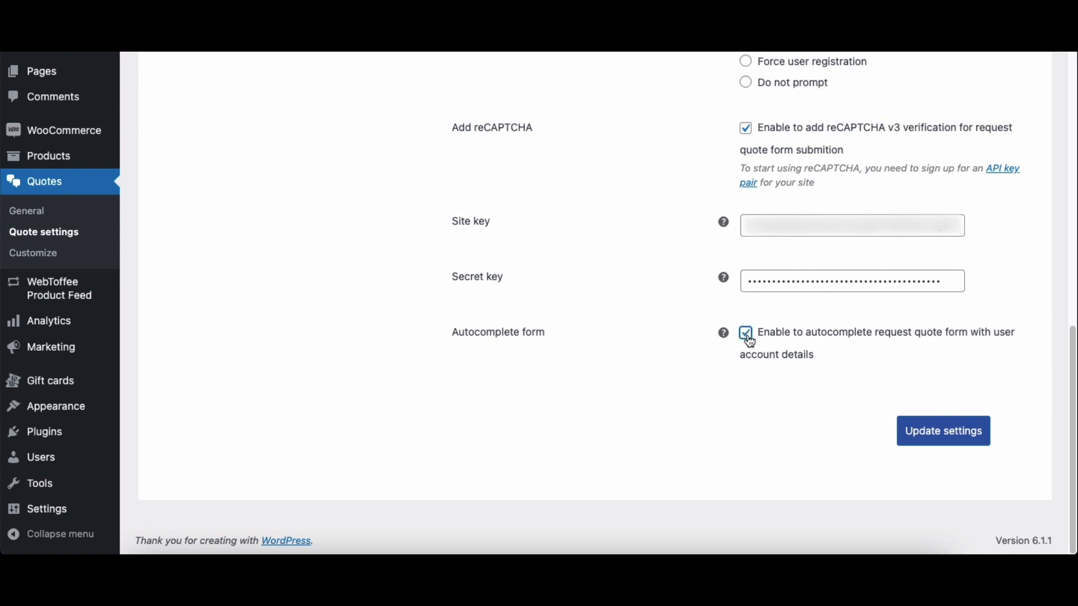
{"action": "left_click", "coordinate": [800, 368]}
{"action": "left_click", "coordinate": [941, 439]}
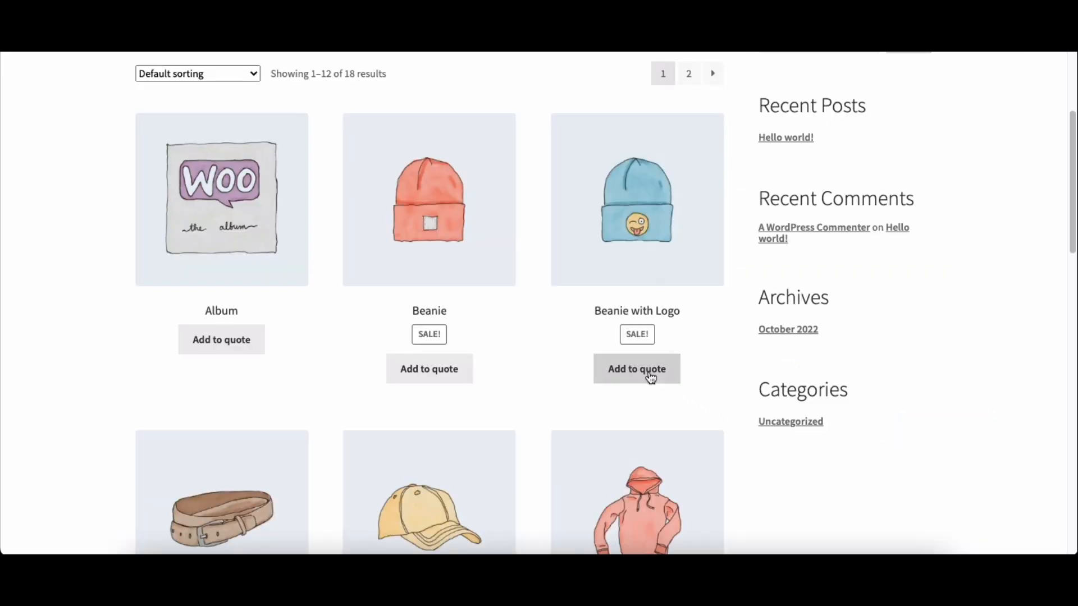
Step: Add Beanie with Logo to the quote from the shop page and view the request quote page with its form
{"action": "left_click", "coordinate": [649, 375]}
{"action": "left_click", "coordinate": [651, 378]}
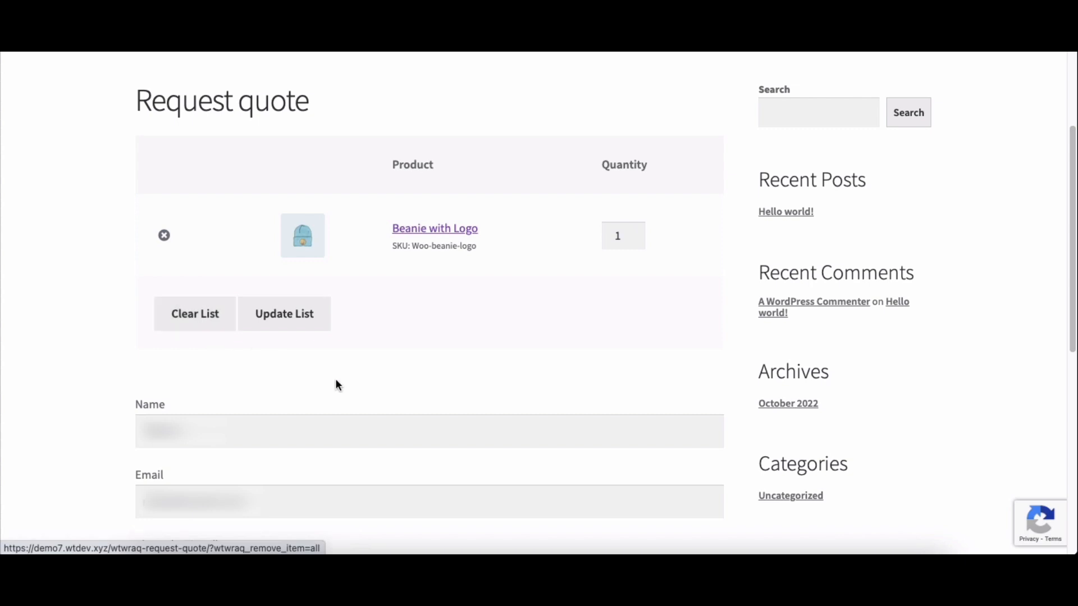
{"action": "scroll", "coordinate": [351, 395], "scroll_direction": "down", "scroll_amount": 5}
{"action": "mouse_move", "coordinate": [1054, 539]}
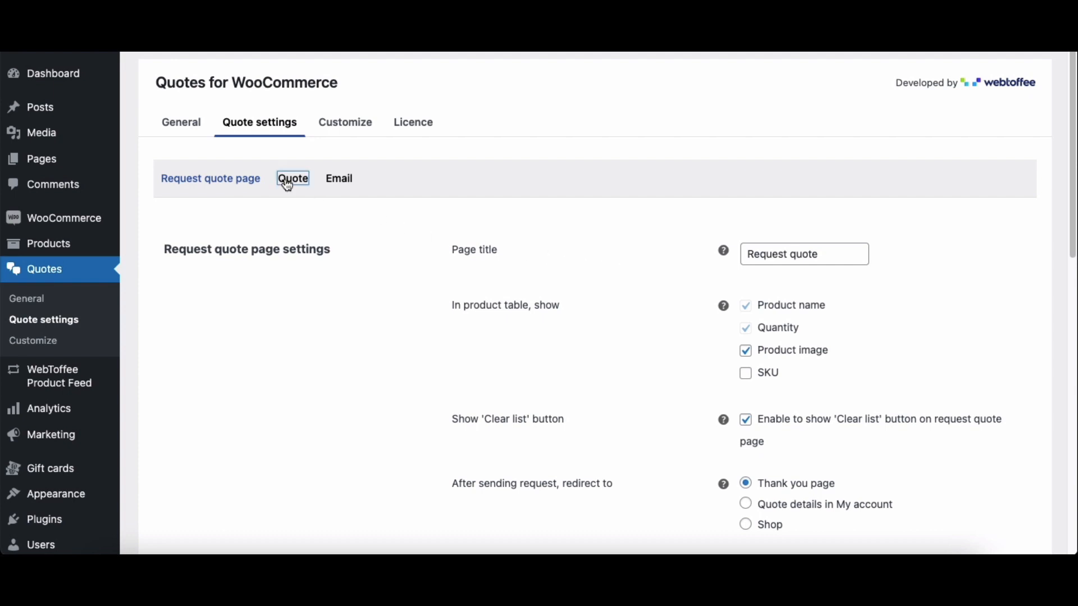
Step: Set the quote expiry period to 3 months, enable the 'Ask for quote again' link for the same quote list, and save the settings
{"action": "left_click", "coordinate": [292, 180]}
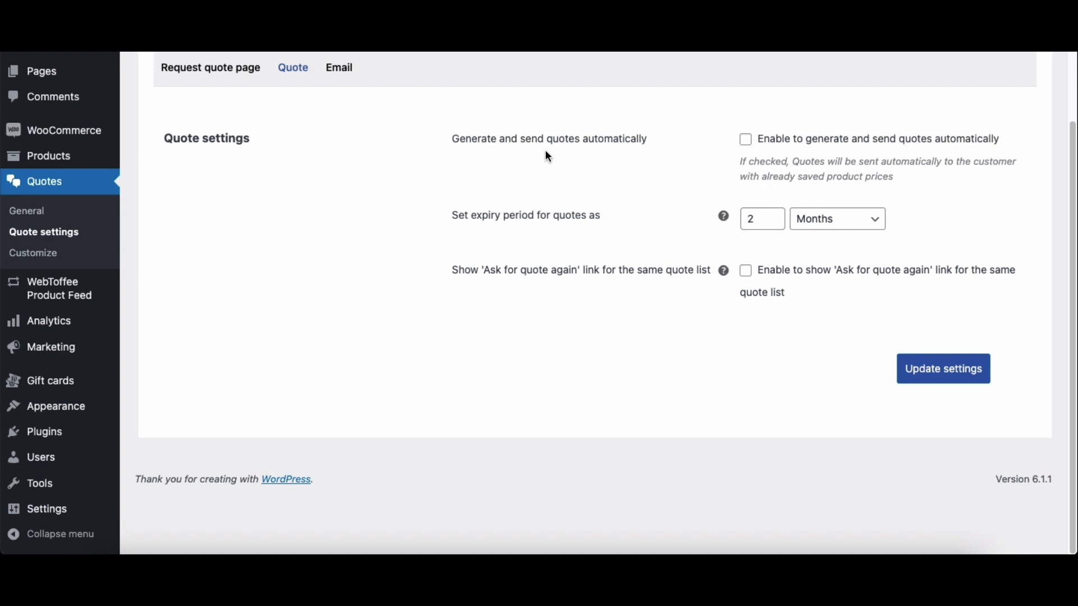
{"action": "left_click", "coordinate": [755, 219]}
{"action": "key", "text": "BackSpace"}
{"action": "type", "text": "3"}
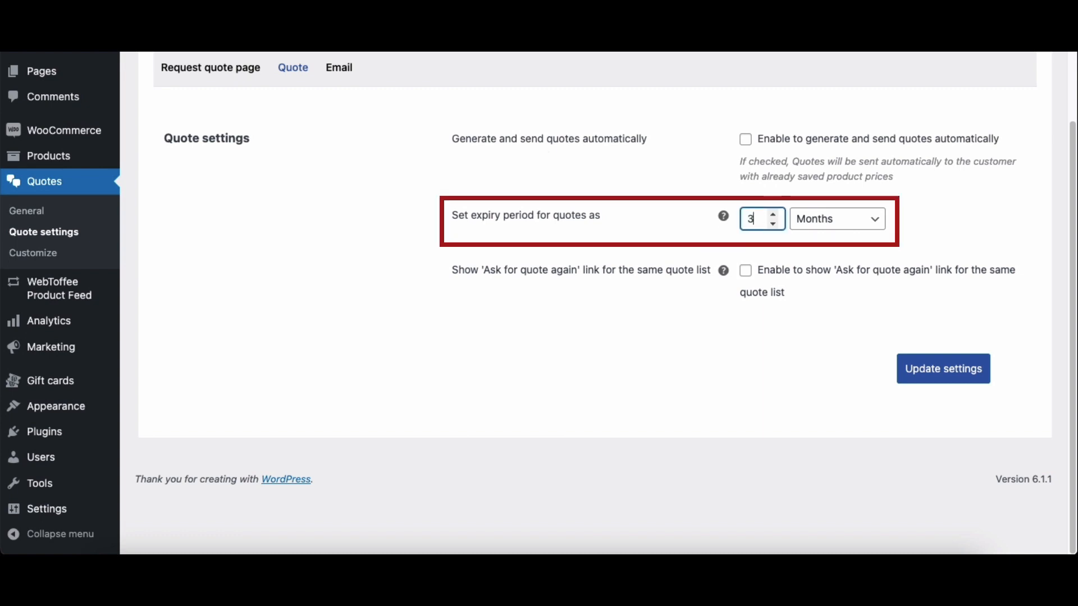
{"action": "left_click", "coordinate": [762, 235]}
{"action": "left_click", "coordinate": [747, 272]}
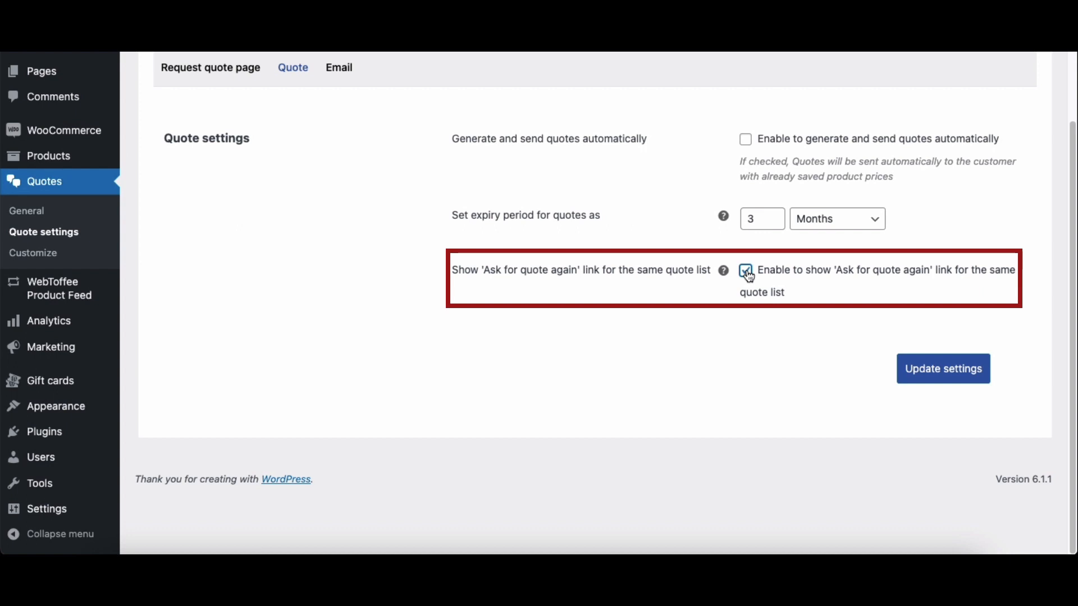
{"action": "left_click", "coordinate": [948, 371]}
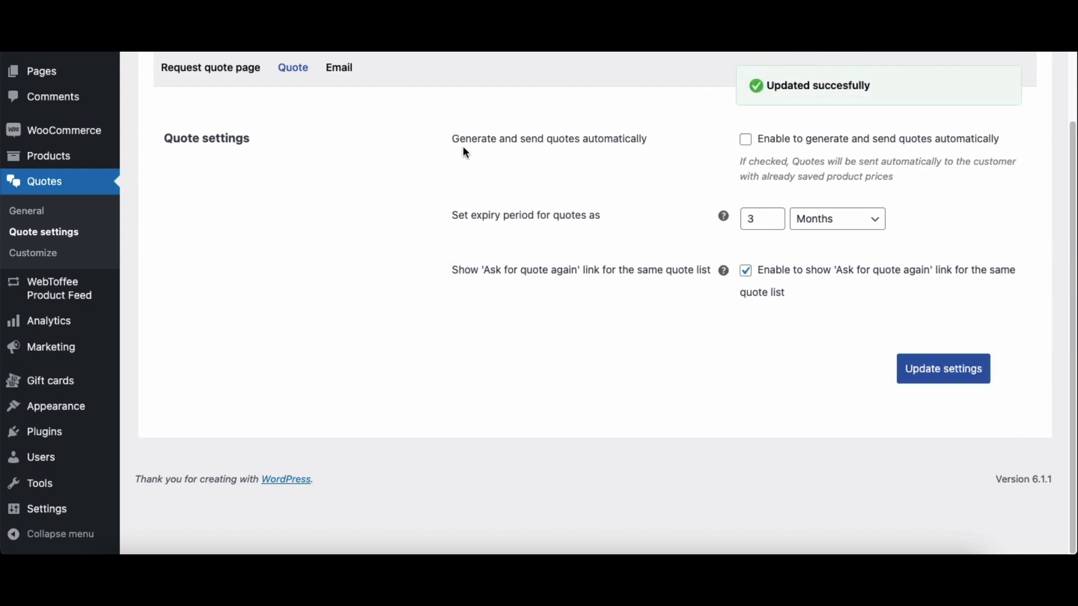
Step: Add a second backend recipient email address to the quote email notifications and save the settings
{"action": "left_click", "coordinate": [339, 72]}
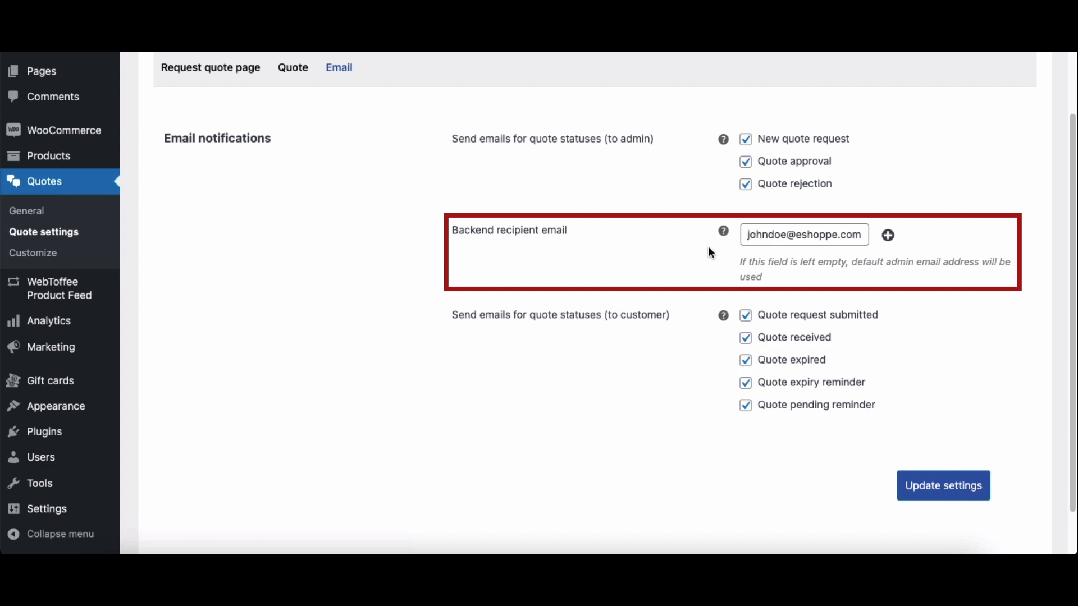
{"action": "left_click", "coordinate": [888, 235]}
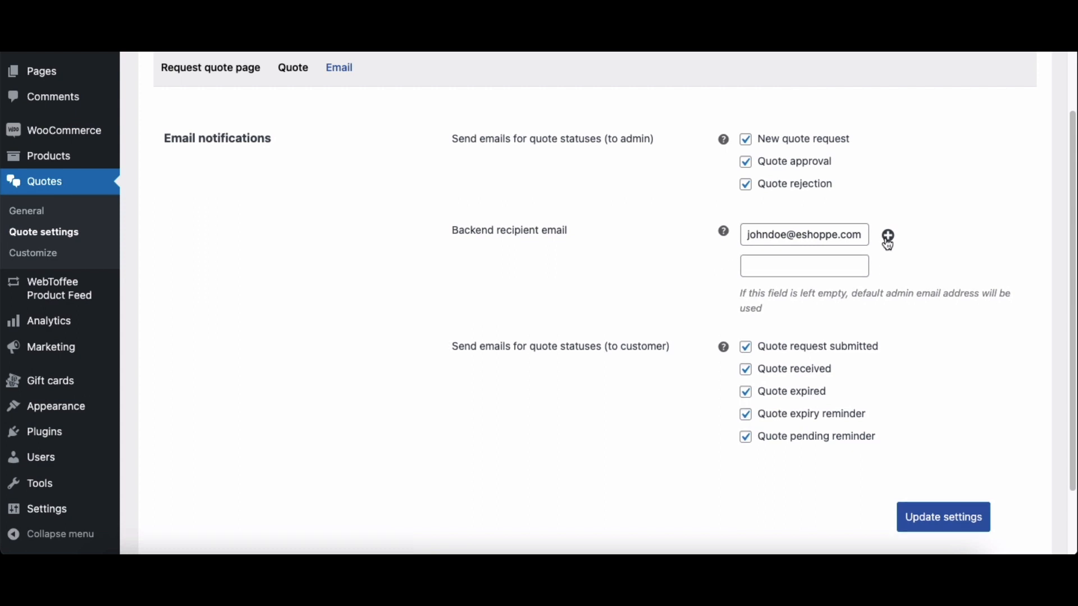
{"action": "left_click", "coordinate": [792, 266]}
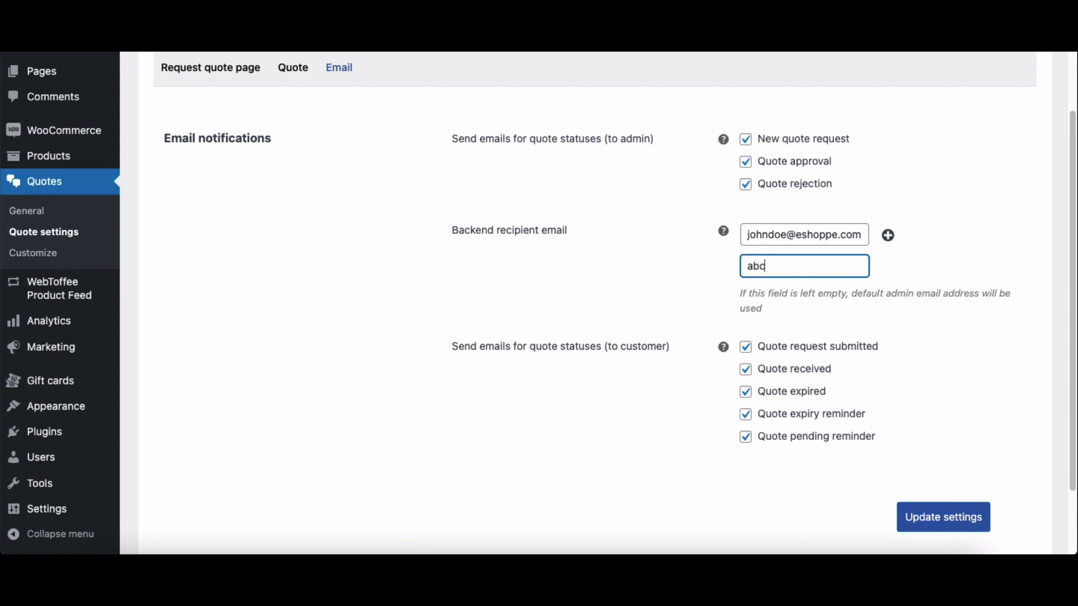
{"action": "left_click", "coordinate": [914, 264]}
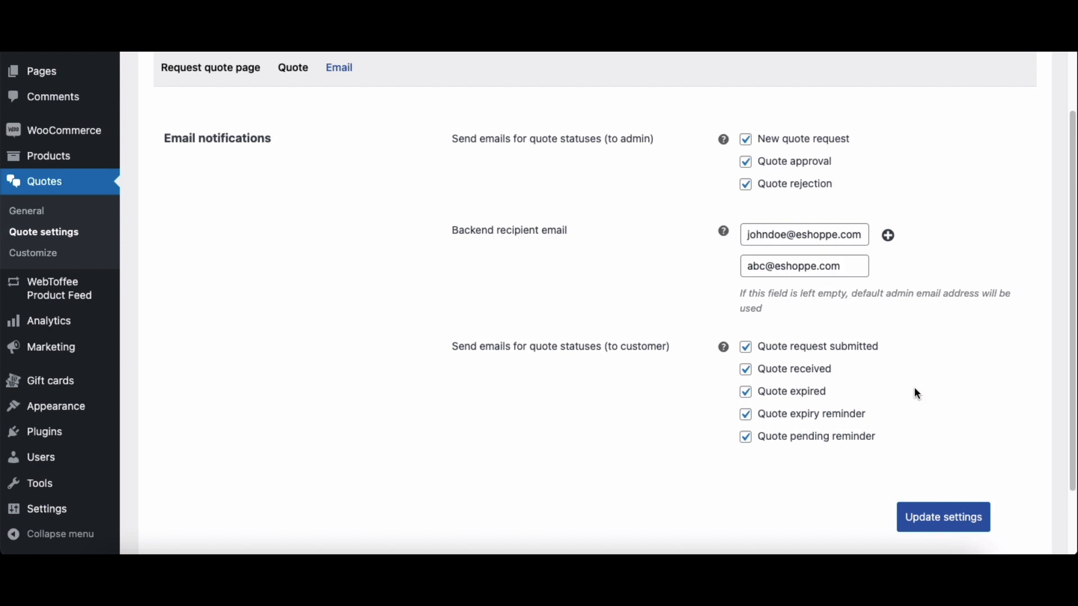
{"action": "left_click", "coordinate": [922, 515]}
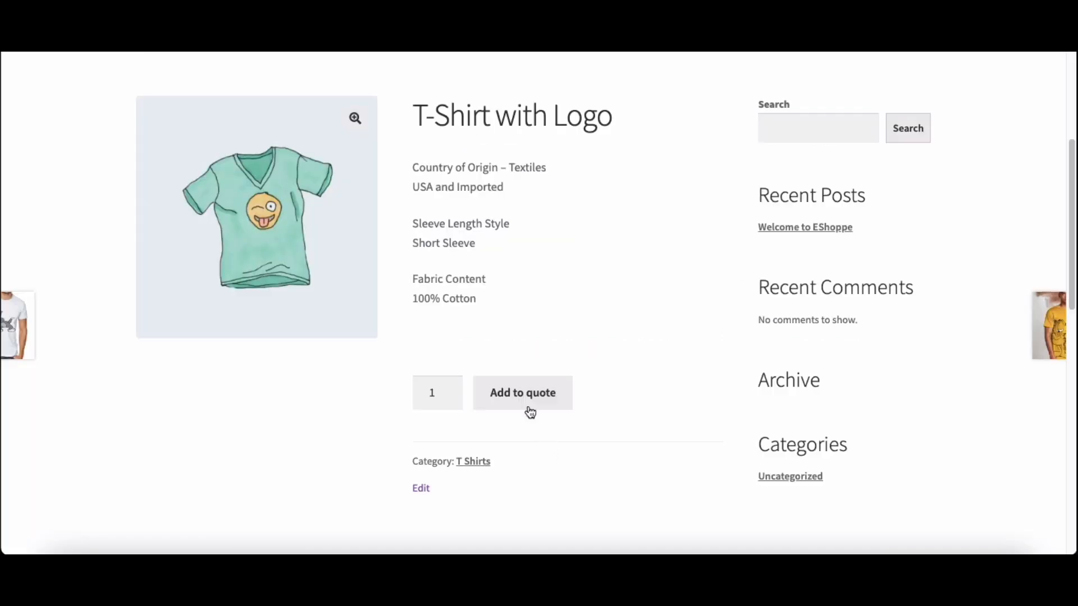
Step: Add T-Shirt with Logo to the quote from its product page and open the request quote page
{"action": "left_click", "coordinate": [527, 408]}
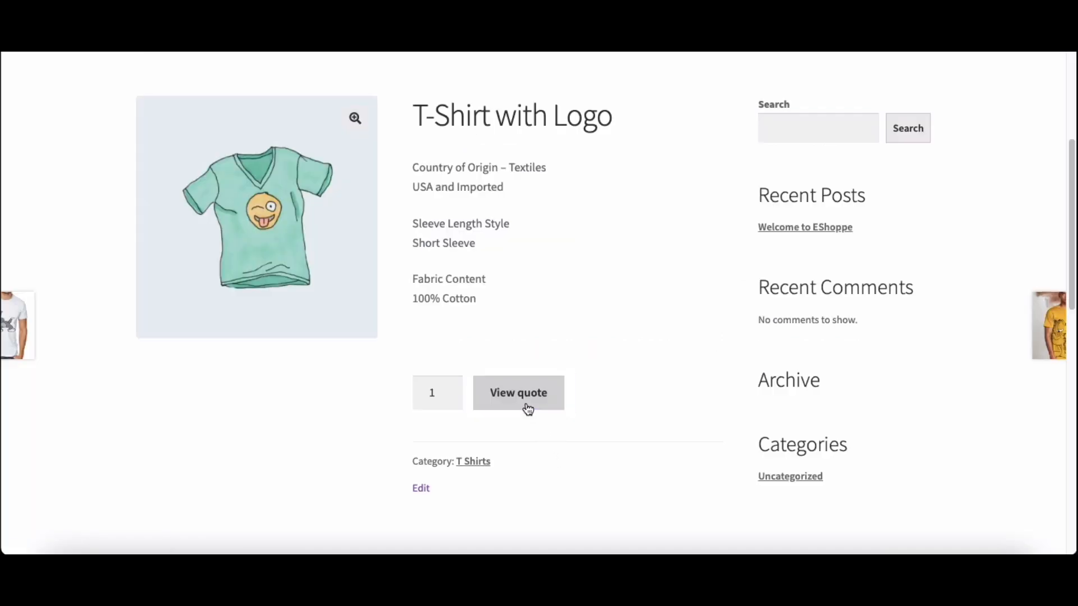
{"action": "left_click", "coordinate": [527, 408]}
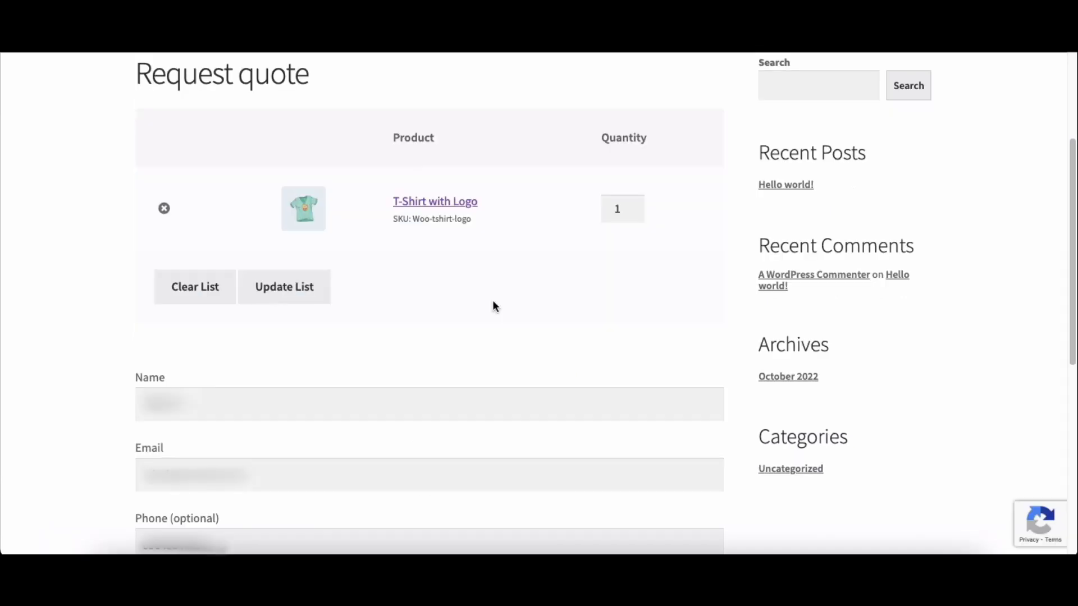
Step: Set the T-Shirt with Logo quantity to 10, update the list, and submit the quote request
{"action": "left_click", "coordinate": [620, 211]}
{"action": "type", "text": "0"}
{"action": "left_click", "coordinate": [571, 281]}
{"action": "left_click", "coordinate": [306, 297]}
{"action": "scroll", "coordinate": [639, 334], "scroll_direction": "down", "scroll_amount": 4}
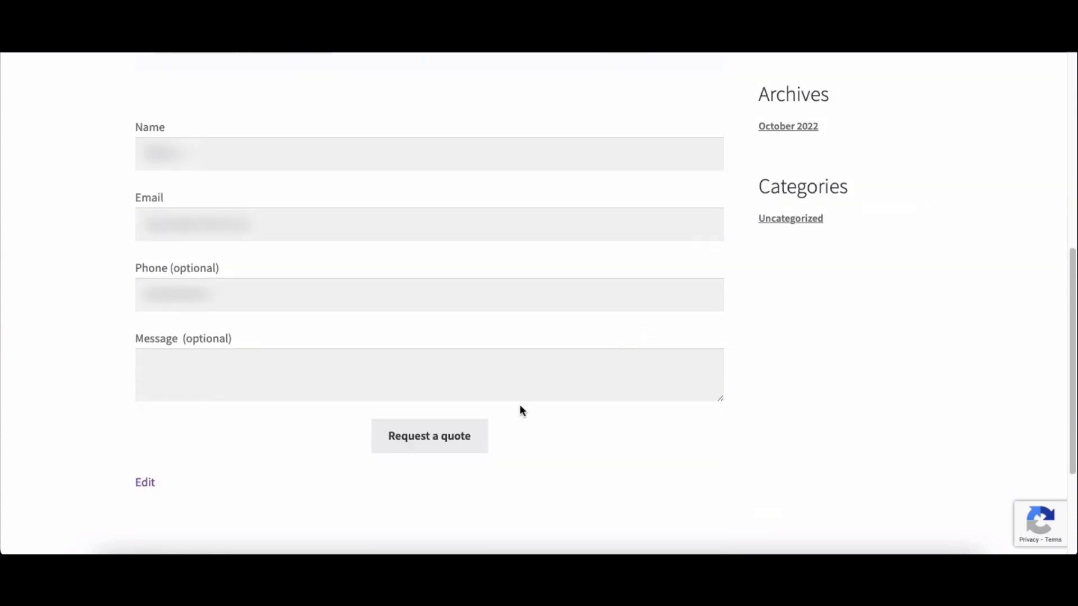
{"action": "left_click", "coordinate": [454, 446]}
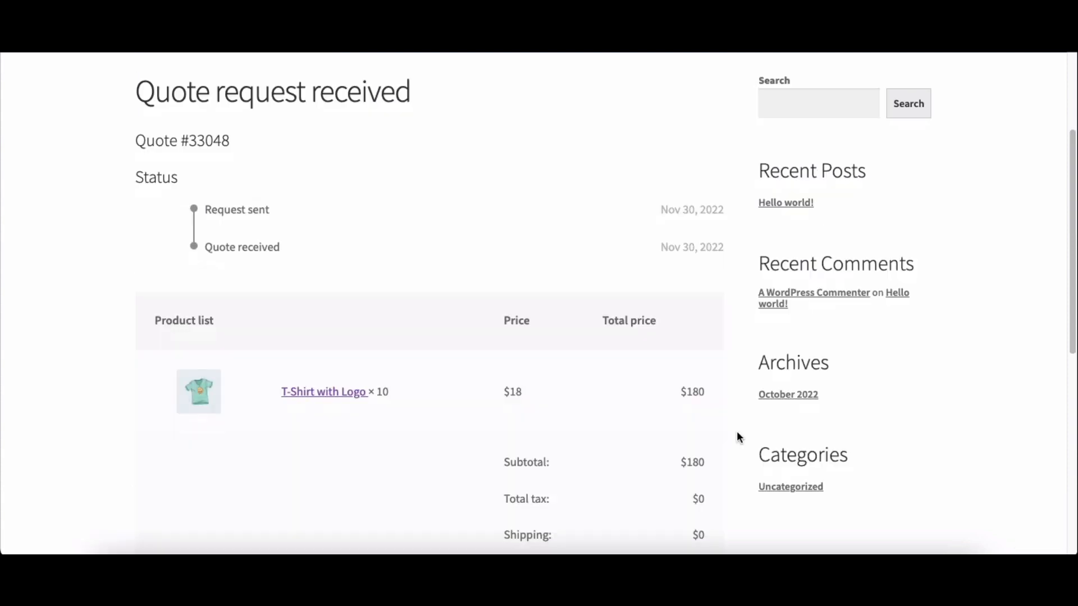
Step: Review the received quote's details and the Gmail quote notifications sent to the store and the customer
{"action": "scroll", "coordinate": [739, 437], "scroll_direction": "down", "scroll_amount": 5}
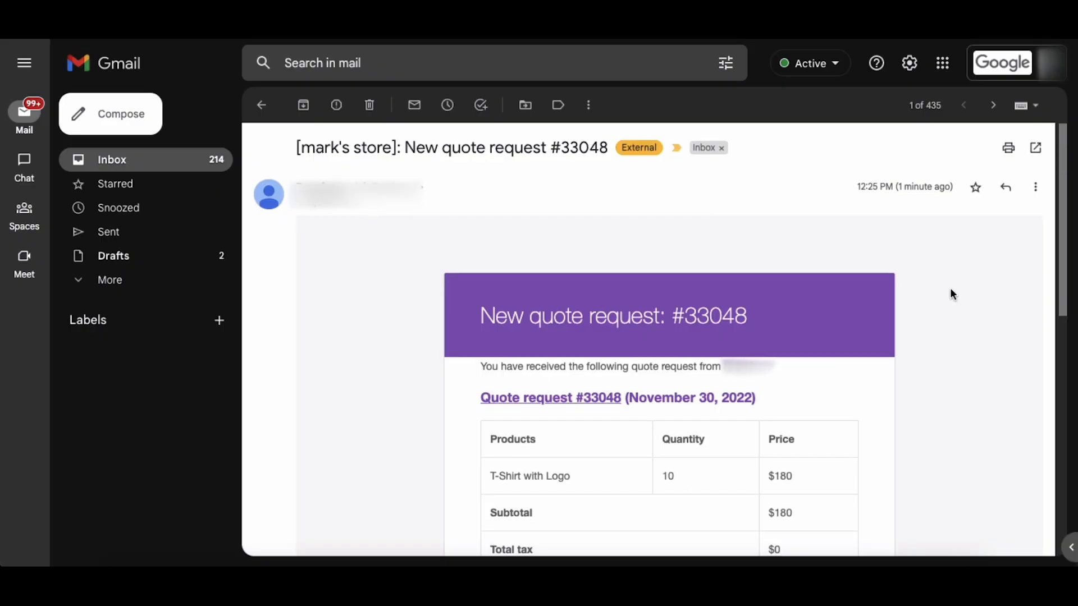
{"action": "scroll", "coordinate": [951, 292], "scroll_direction": "down", "scroll_amount": 5}
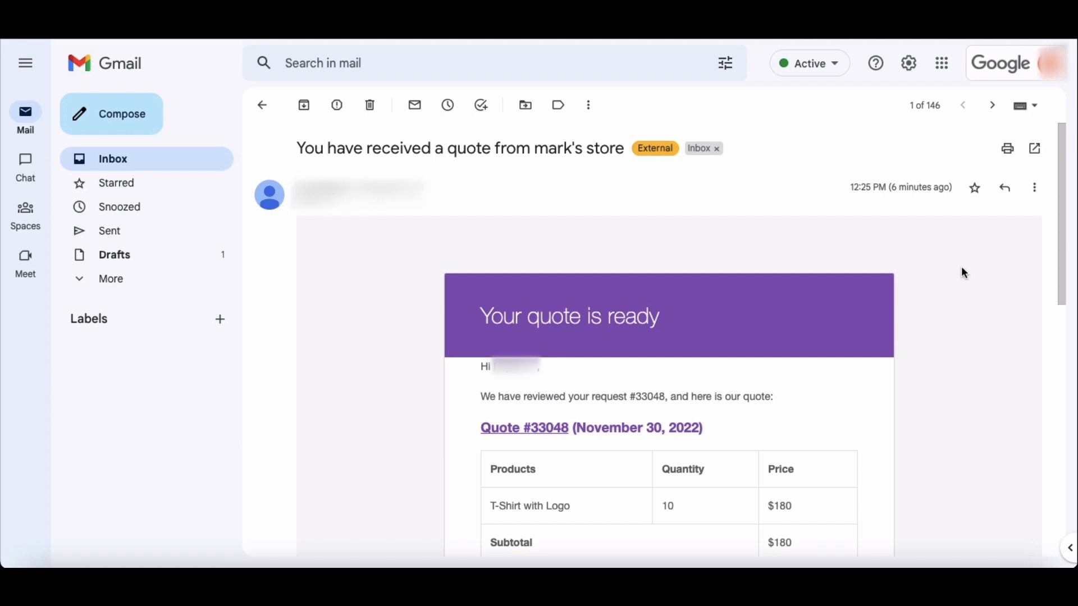
{"action": "scroll", "coordinate": [961, 267], "scroll_direction": "down", "scroll_amount": 8}
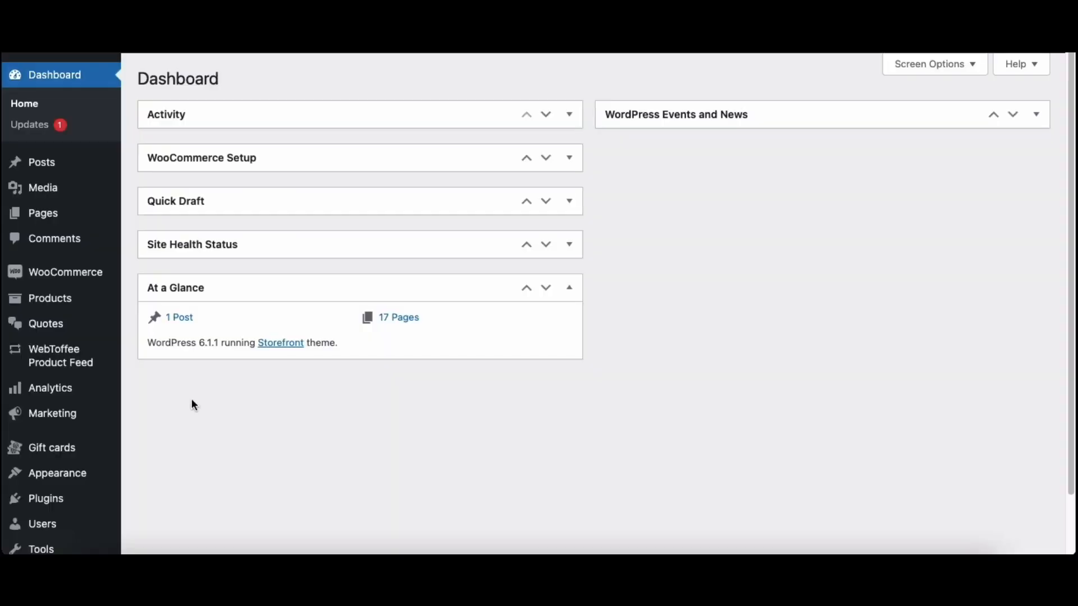
Step: Filter the WooCommerce orders by New Quote Request and open the quote request for editing
{"action": "mouse_move", "coordinate": [78, 275]}
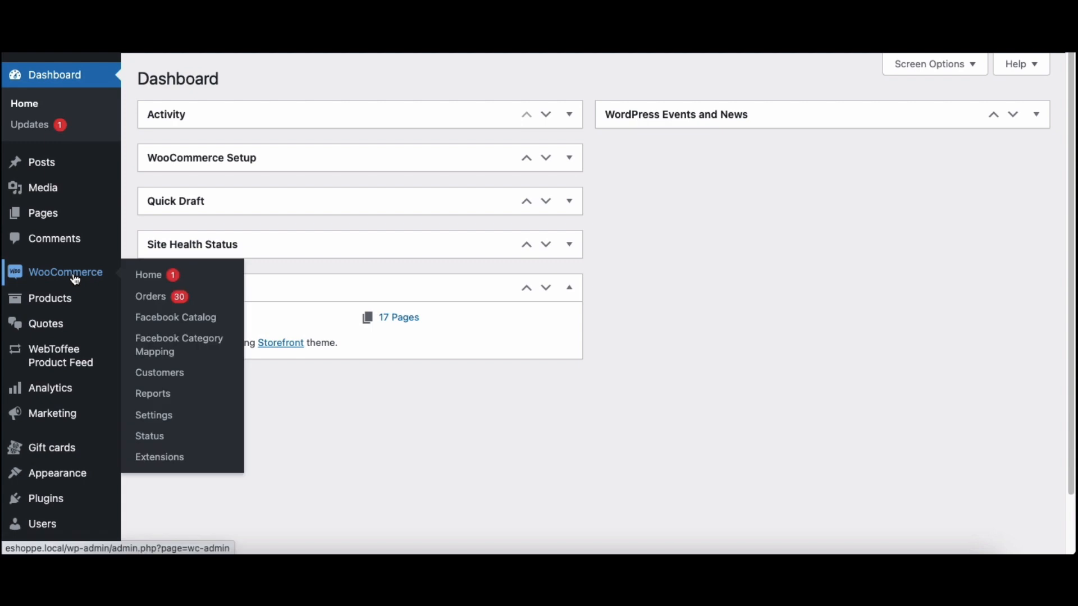
{"action": "left_click", "coordinate": [151, 301]}
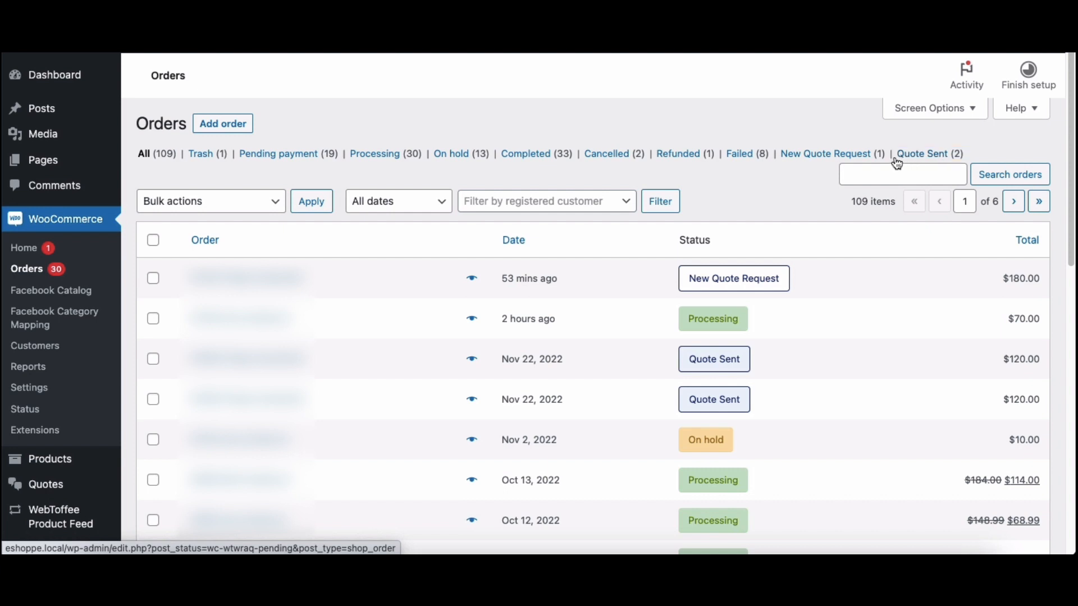
{"action": "left_click", "coordinate": [832, 162]}
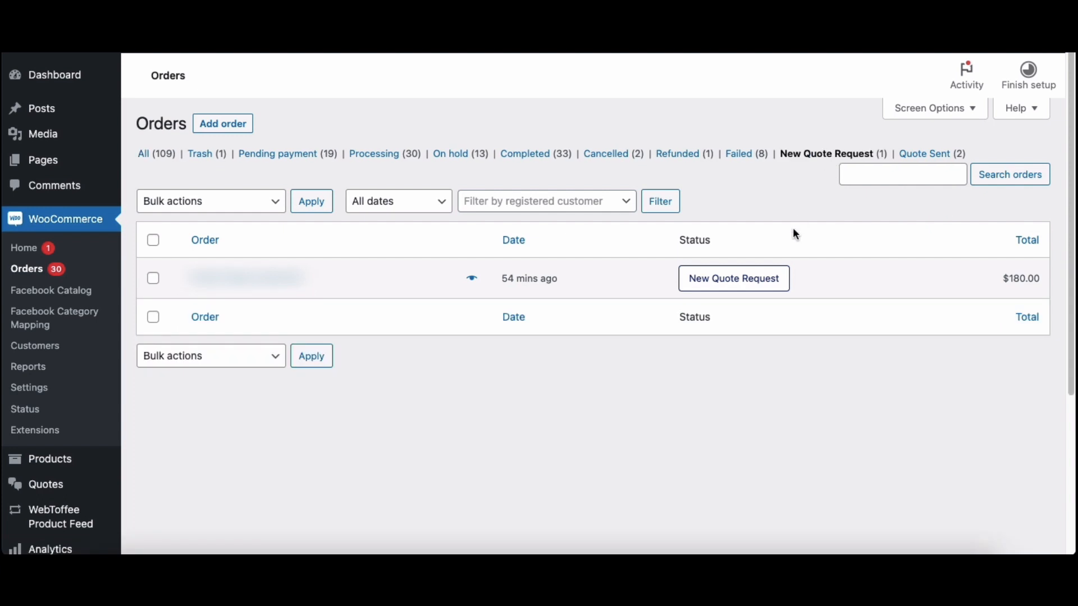
{"action": "left_click", "coordinate": [762, 287]}
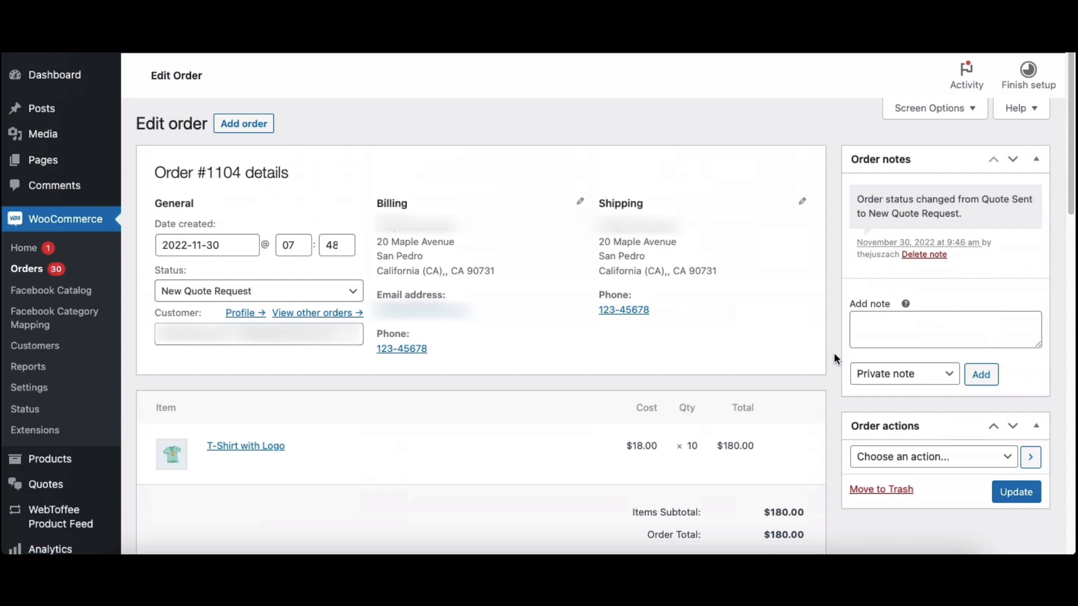
Step: Set the T-Shirt with Logo line total to 150 in the order and save the item
{"action": "scroll", "coordinate": [833, 353], "scroll_direction": "down", "scroll_amount": 2}
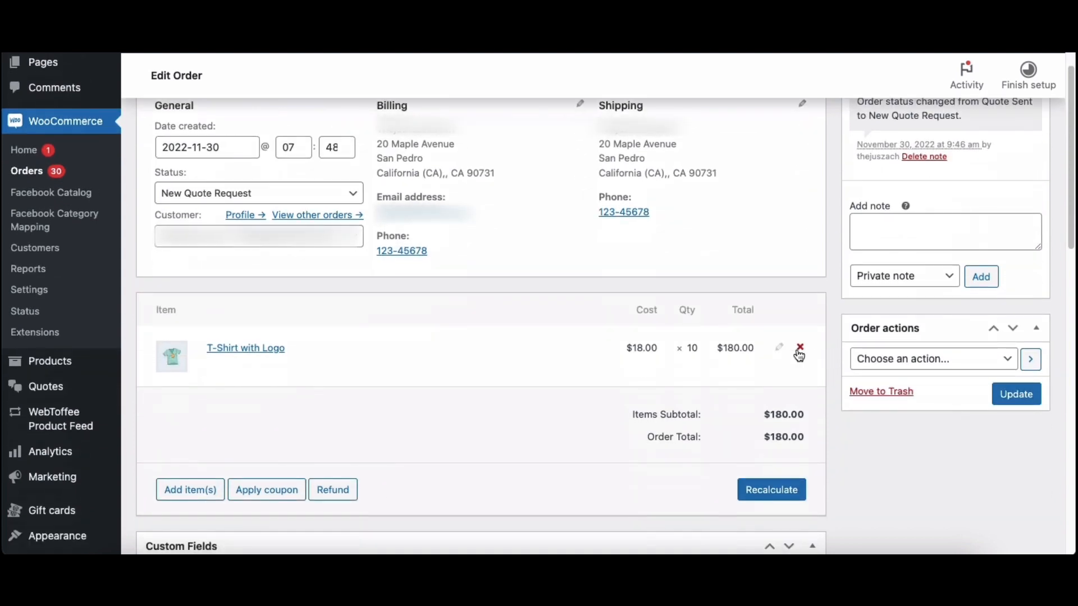
{"action": "left_click", "coordinate": [777, 351]}
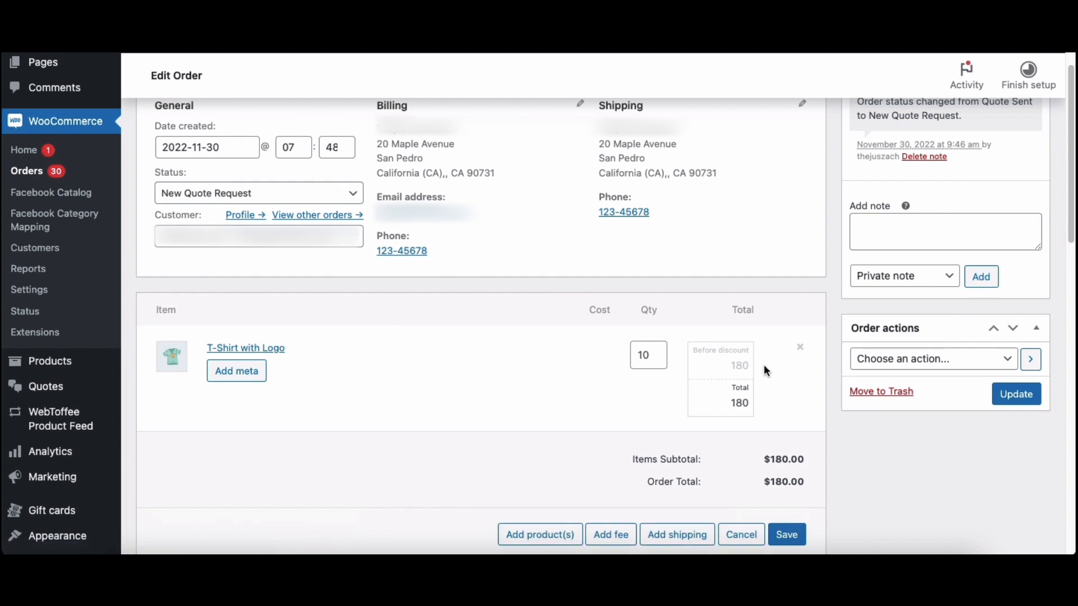
{"action": "double_click", "coordinate": [750, 402]}
{"action": "key", "text": "BackSpace"}
{"action": "type", "text": "150"}
{"action": "left_click", "coordinate": [785, 540]}
Step: Add the customer message "Get $30 off for the quote." to the quote details and send the quote
{"action": "scroll", "coordinate": [786, 532], "scroll_direction": "down", "scroll_amount": 10}
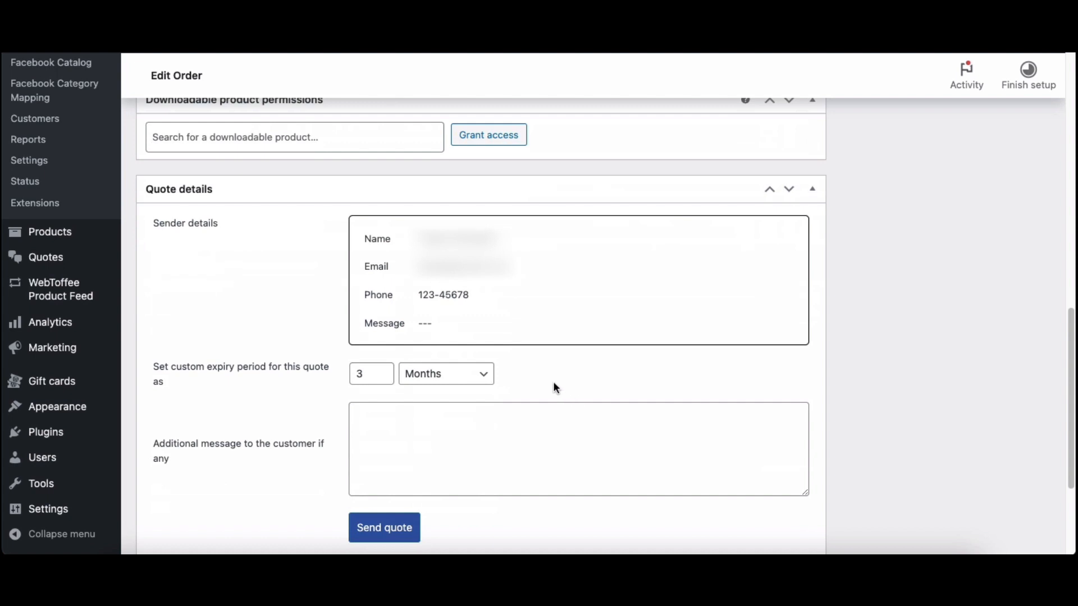
{"action": "left_click", "coordinate": [556, 435]}
{"action": "type", "text": "Get $30 off for the quote."}
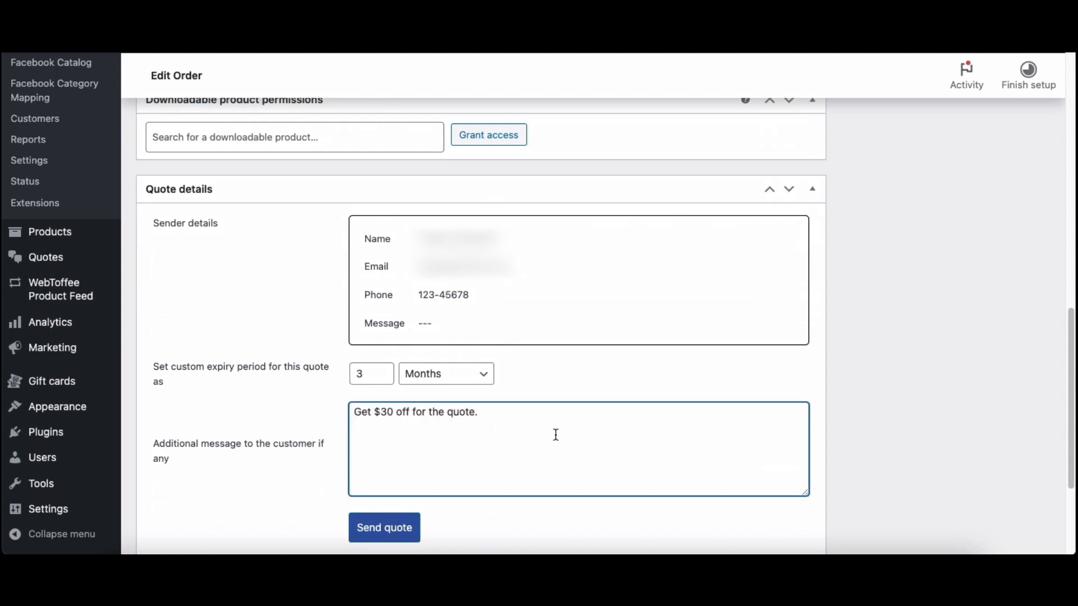
{"action": "left_click", "coordinate": [554, 516]}
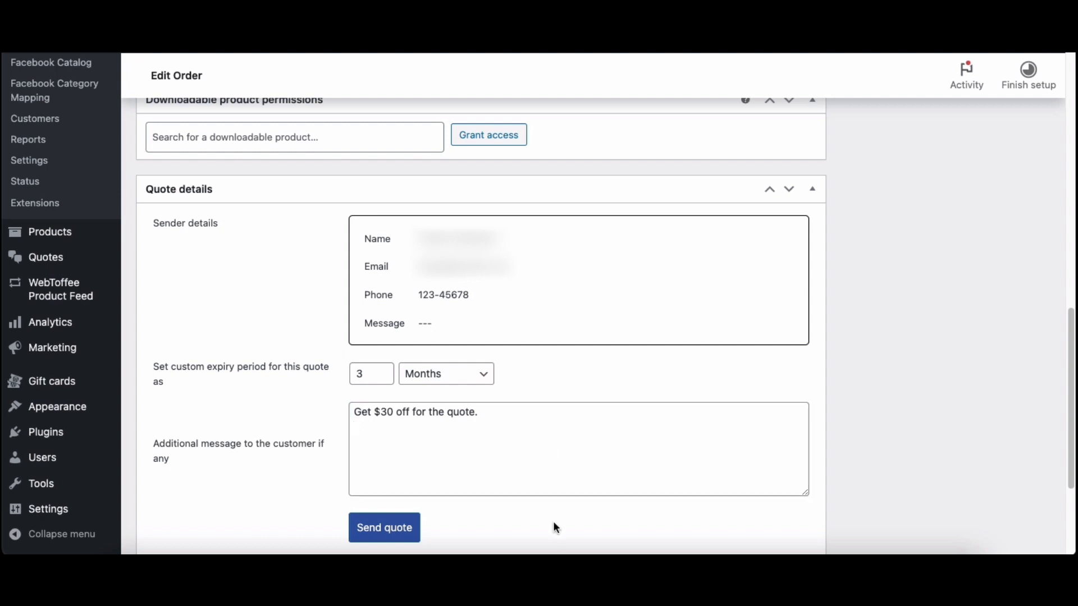
{"action": "left_click", "coordinate": [403, 531]}
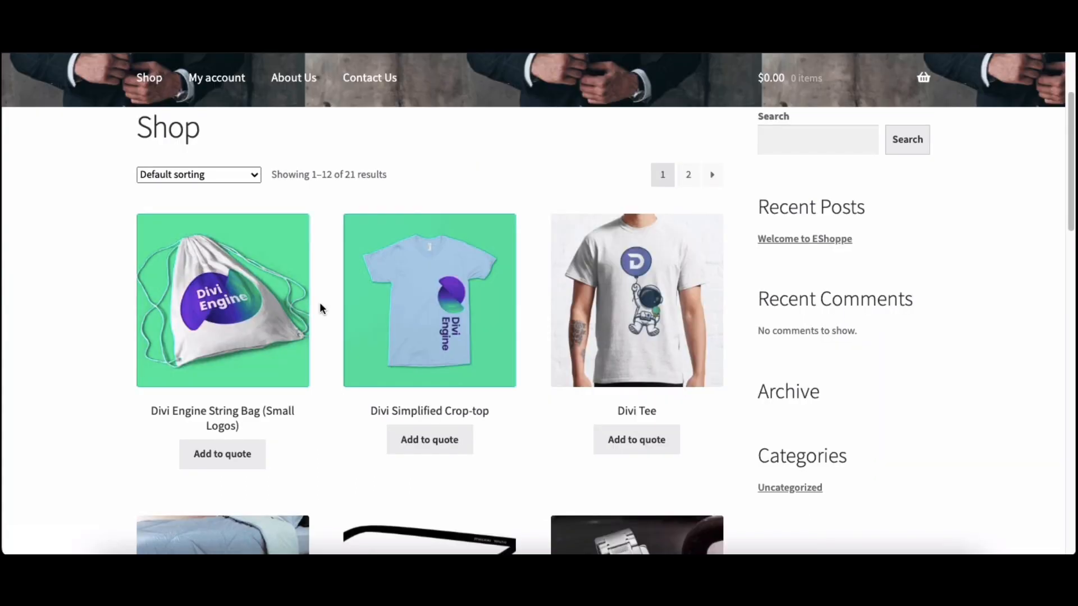
Step: View the Nov 30, 2022 quote in the customer's store account, including its status, admin message and product list
{"action": "left_click", "coordinate": [217, 83]}
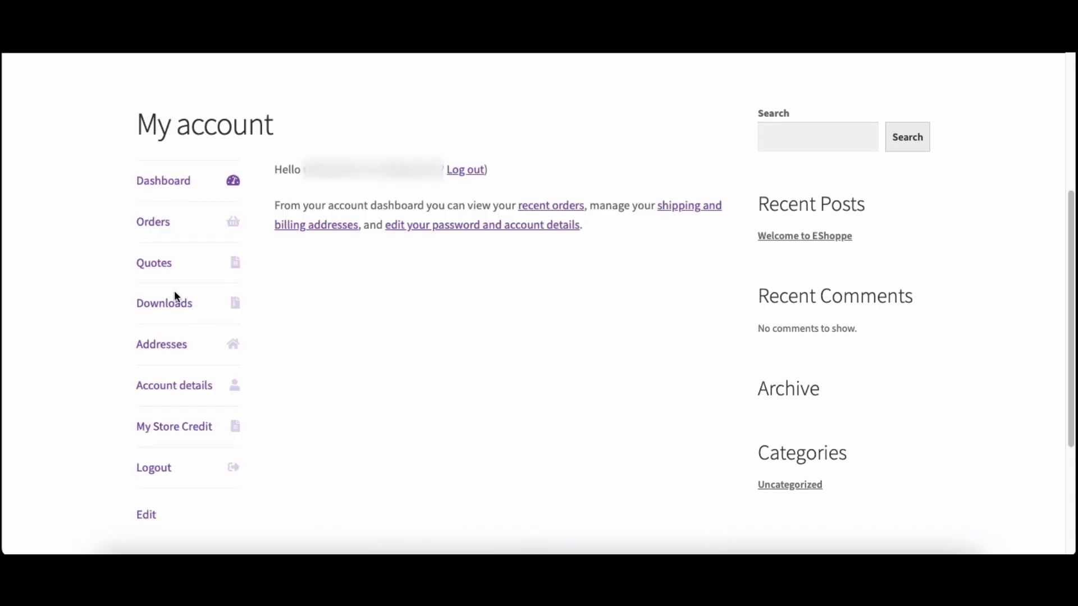
{"action": "left_click", "coordinate": [159, 274]}
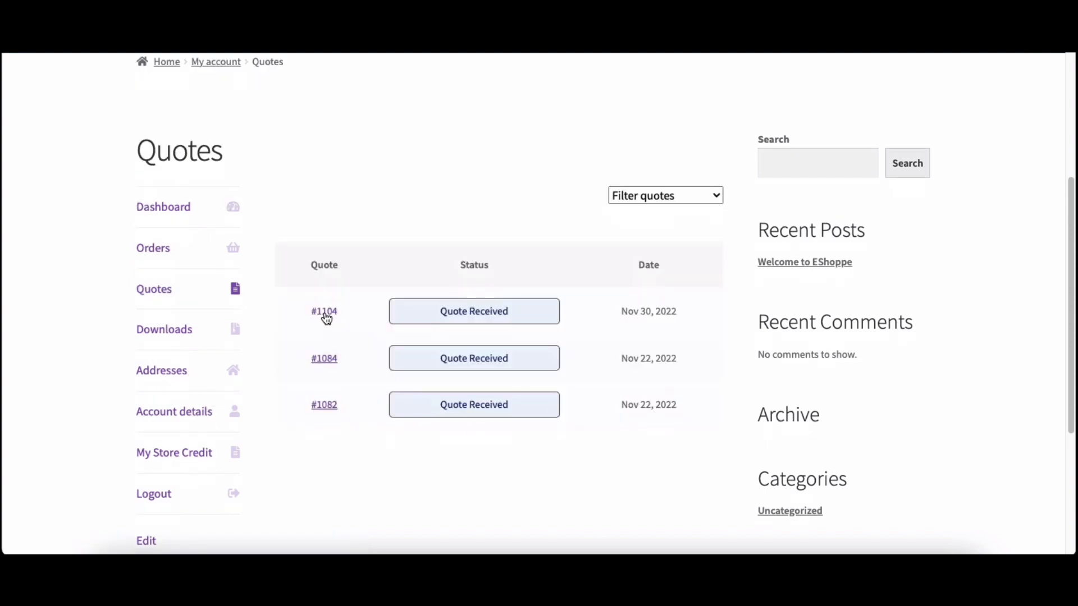
{"action": "left_click", "coordinate": [325, 315]}
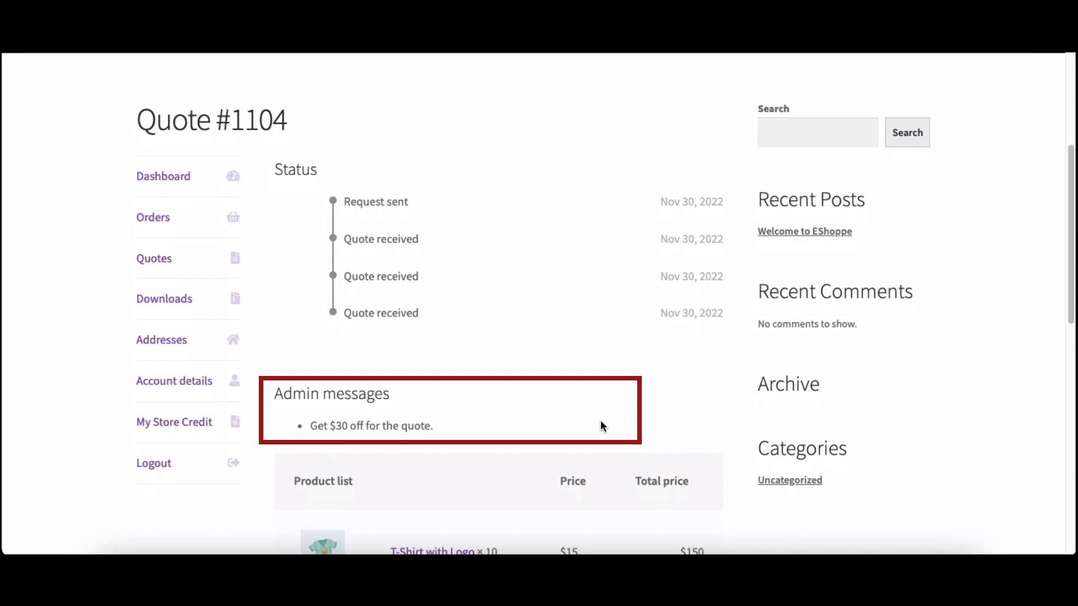
{"action": "scroll", "coordinate": [600, 426], "scroll_direction": "down", "scroll_amount": 5}
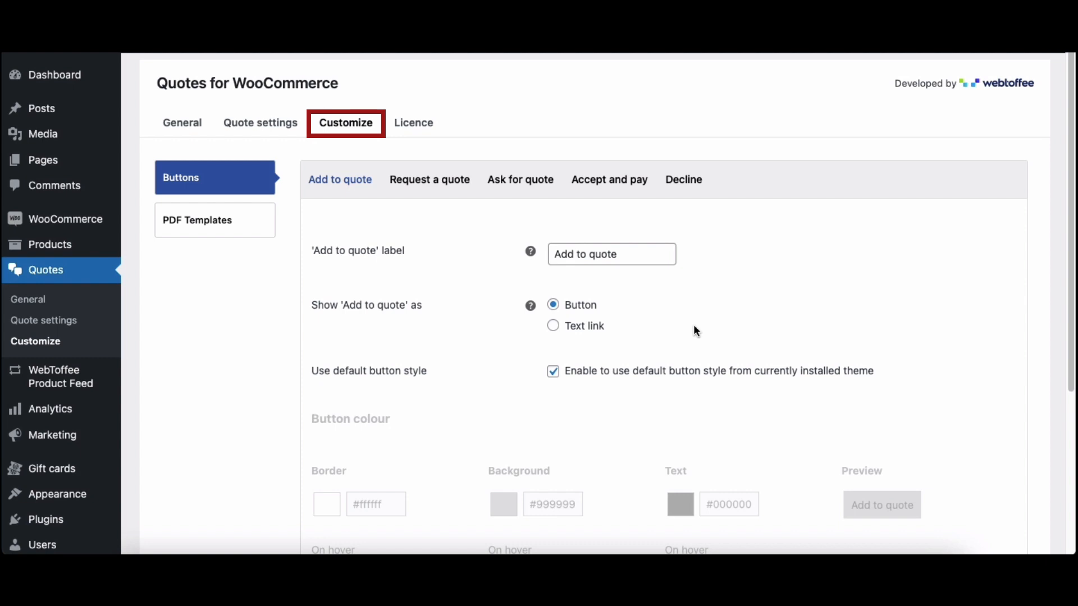
Step: Disable the theme's default style for the 'Add to quote' button and set its background to #3157a6, sampled from the save button
{"action": "left_click", "coordinate": [641, 258]}
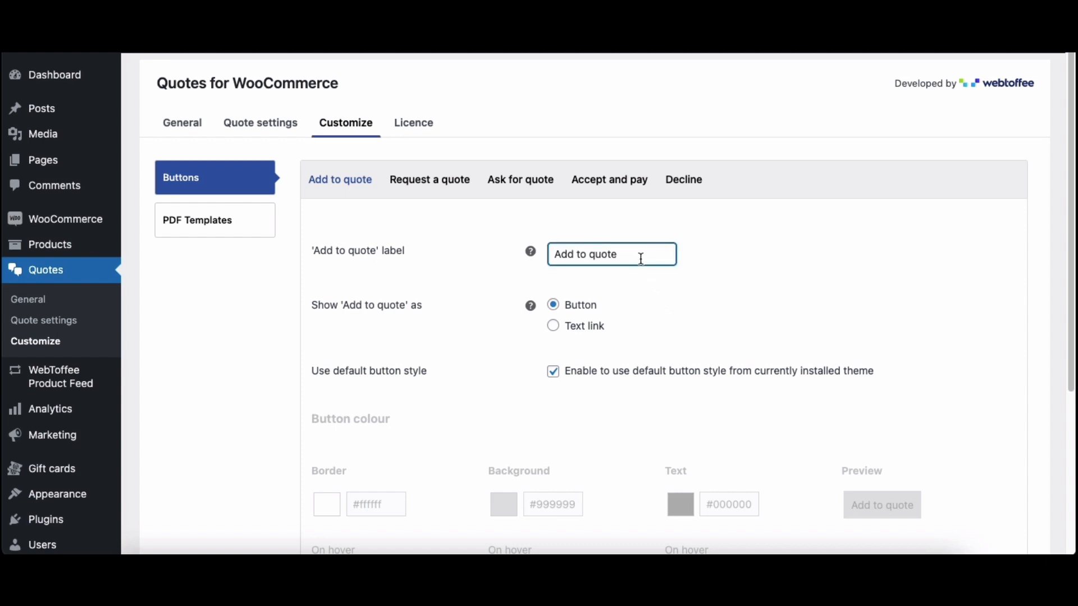
{"action": "left_click", "coordinate": [656, 312]}
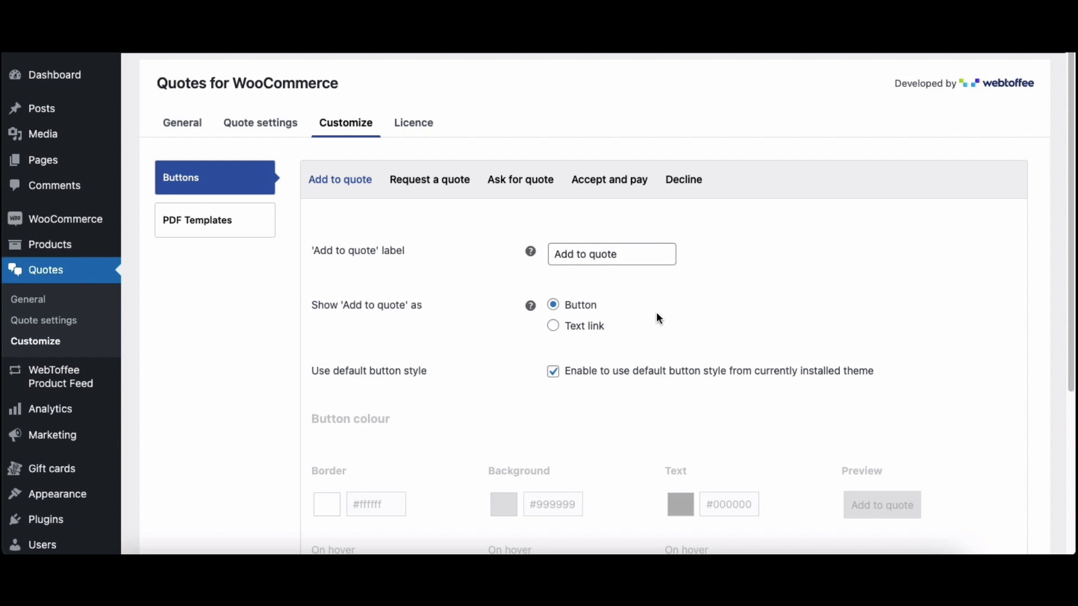
{"action": "scroll", "coordinate": [659, 319], "scroll_direction": "down", "scroll_amount": 3}
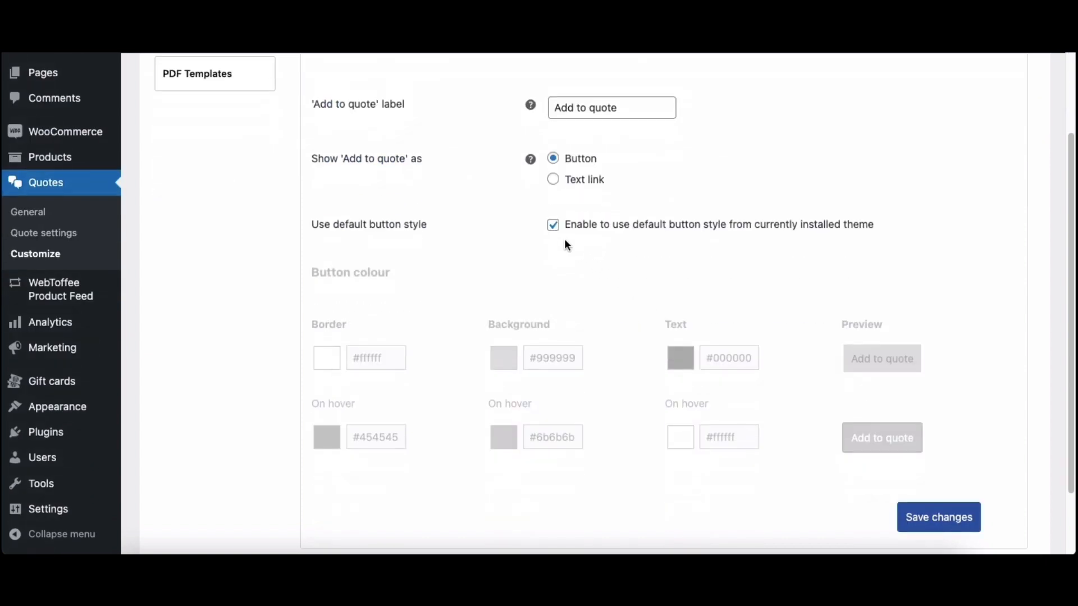
{"action": "left_click", "coordinate": [554, 231]}
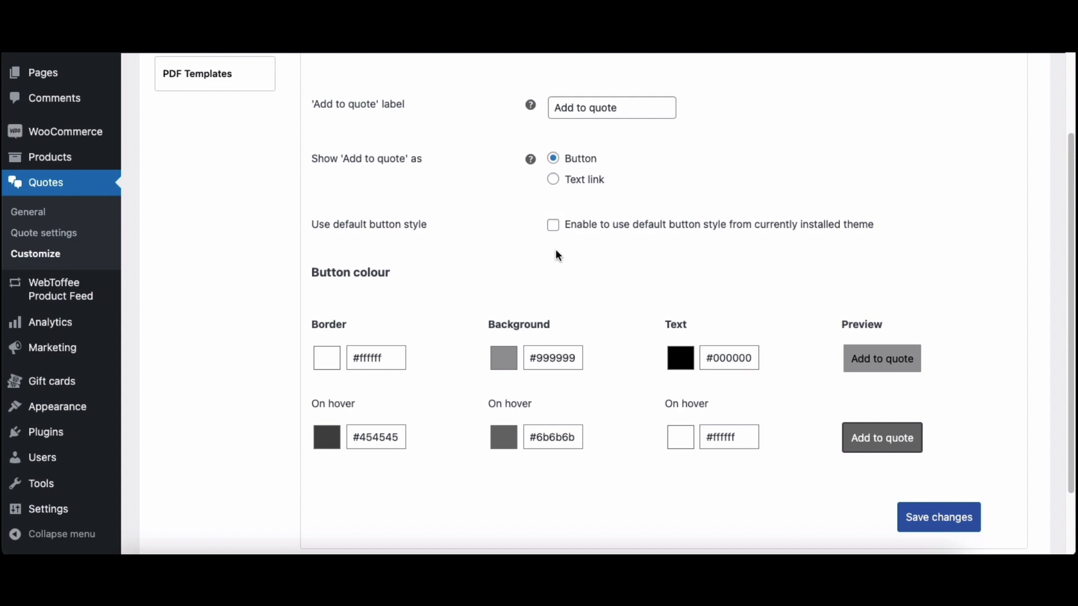
{"action": "left_click", "coordinate": [509, 367]}
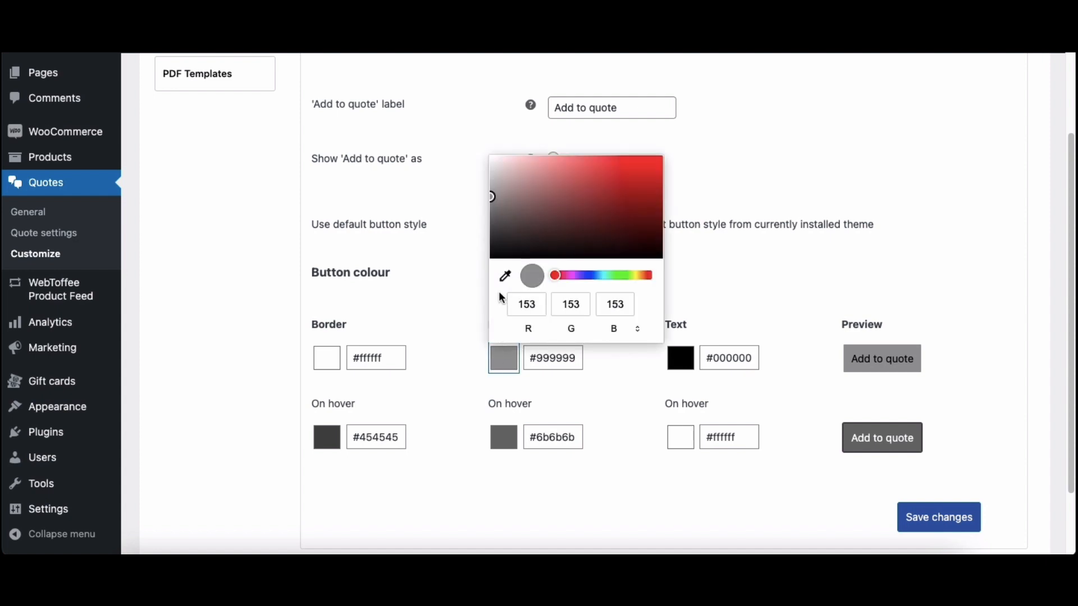
{"action": "left_click", "coordinate": [504, 275]}
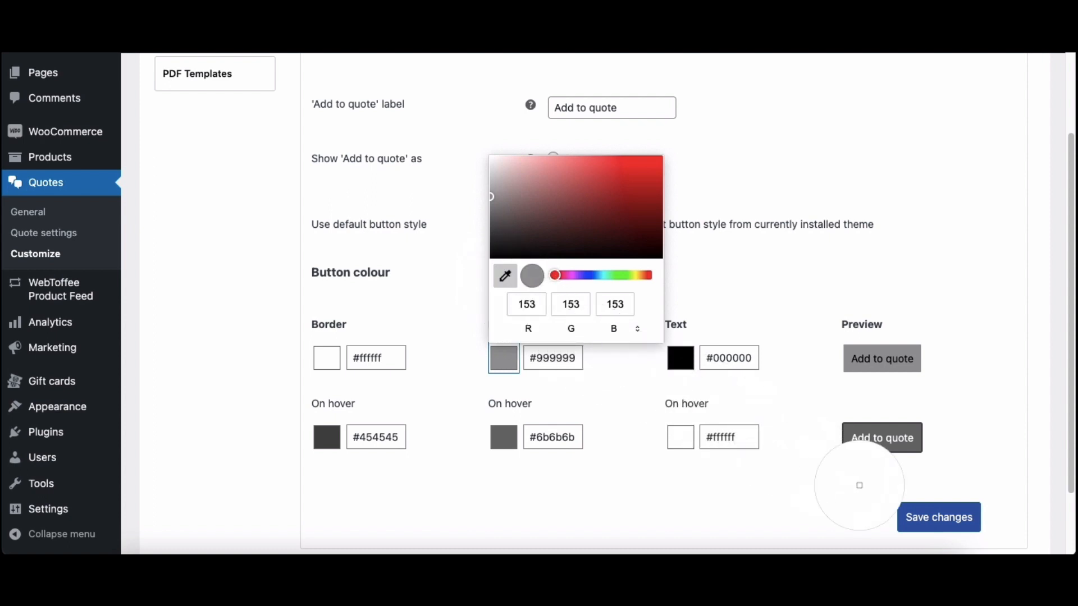
{"action": "left_click", "coordinate": [904, 520]}
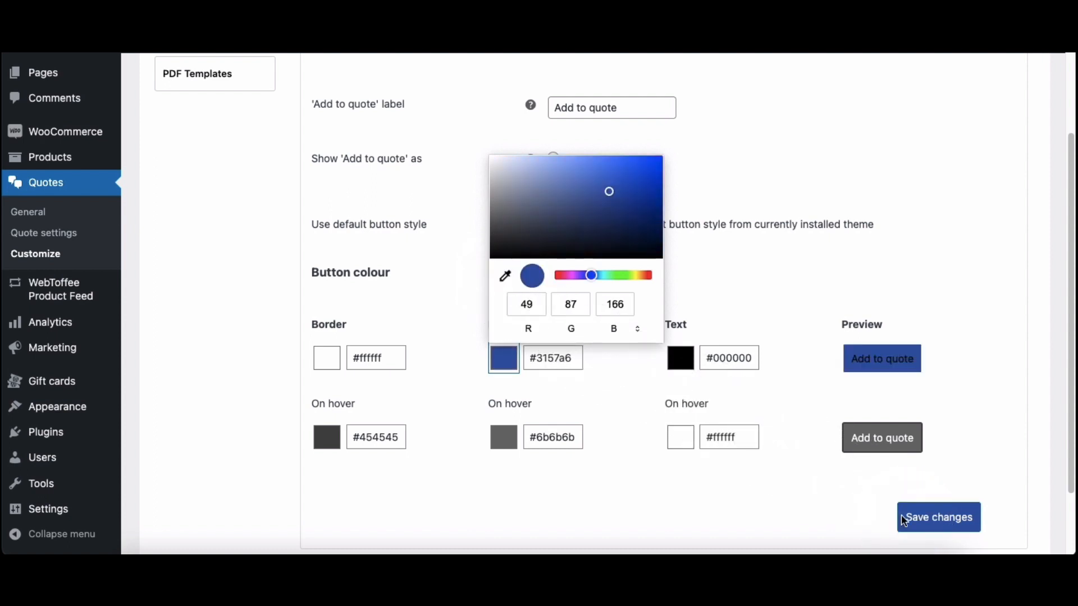
Step: Set the 'Add to quote' button's text colour to white (#ffffff) and save the changes
{"action": "left_click", "coordinate": [690, 365]}
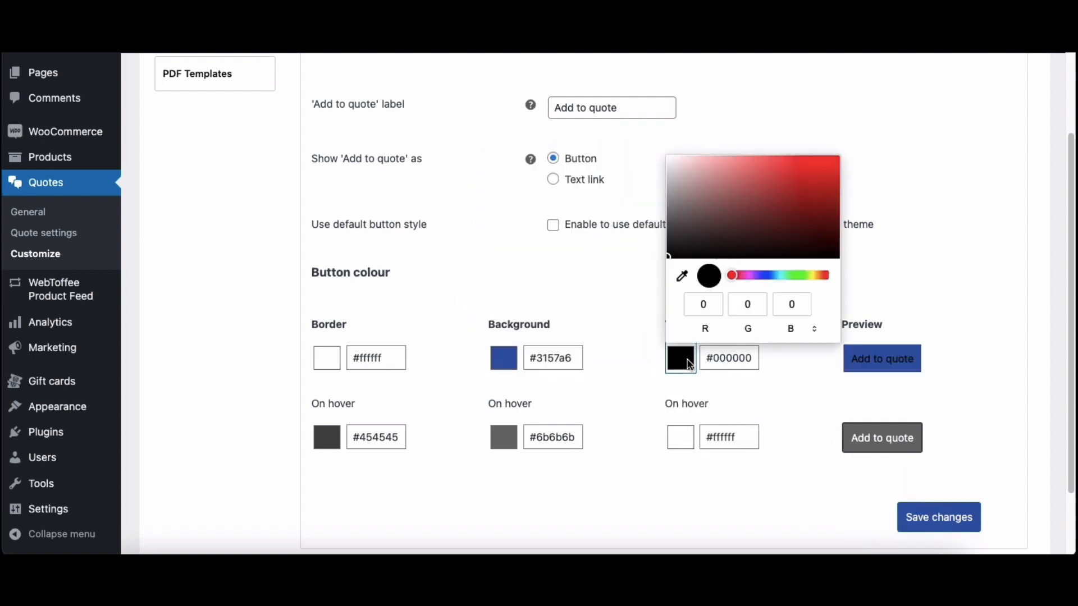
{"action": "left_click_drag", "start_coordinate": [680, 216], "coordinate": [664, 160]}
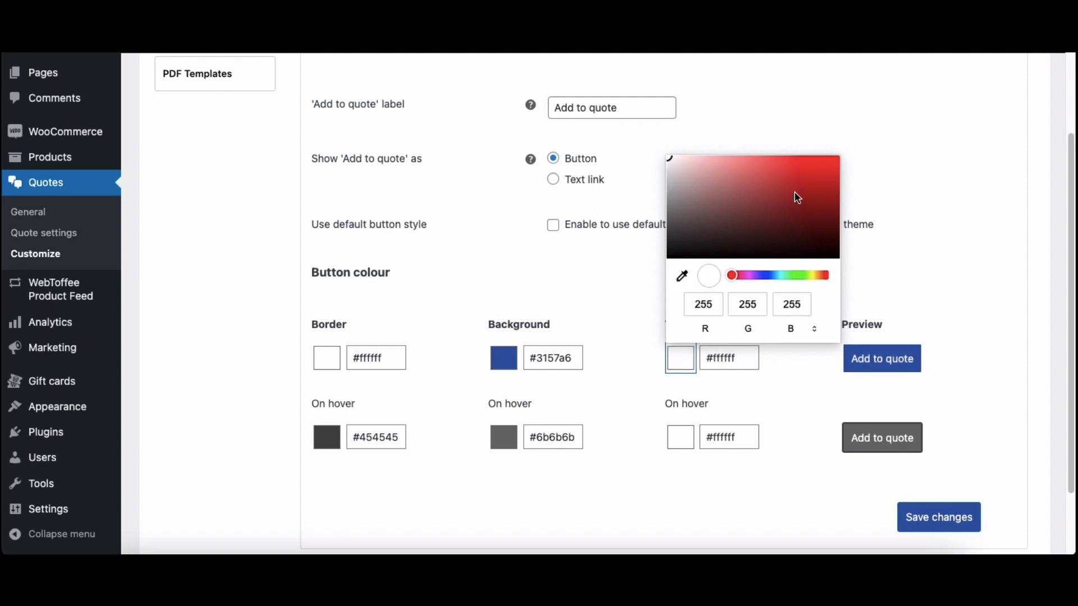
{"action": "left_click", "coordinate": [899, 289]}
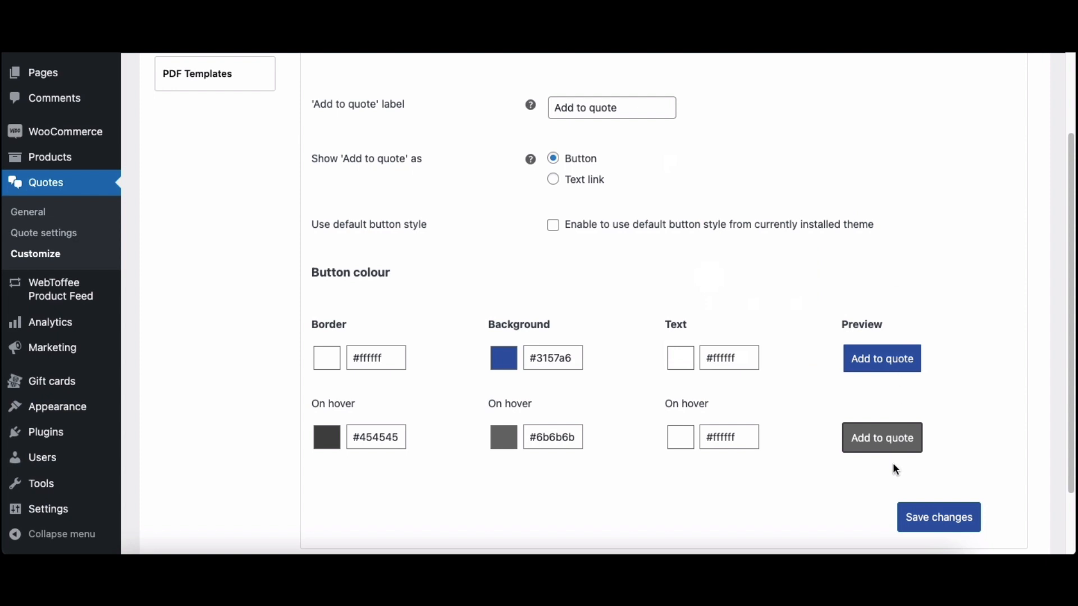
{"action": "left_click", "coordinate": [938, 517]}
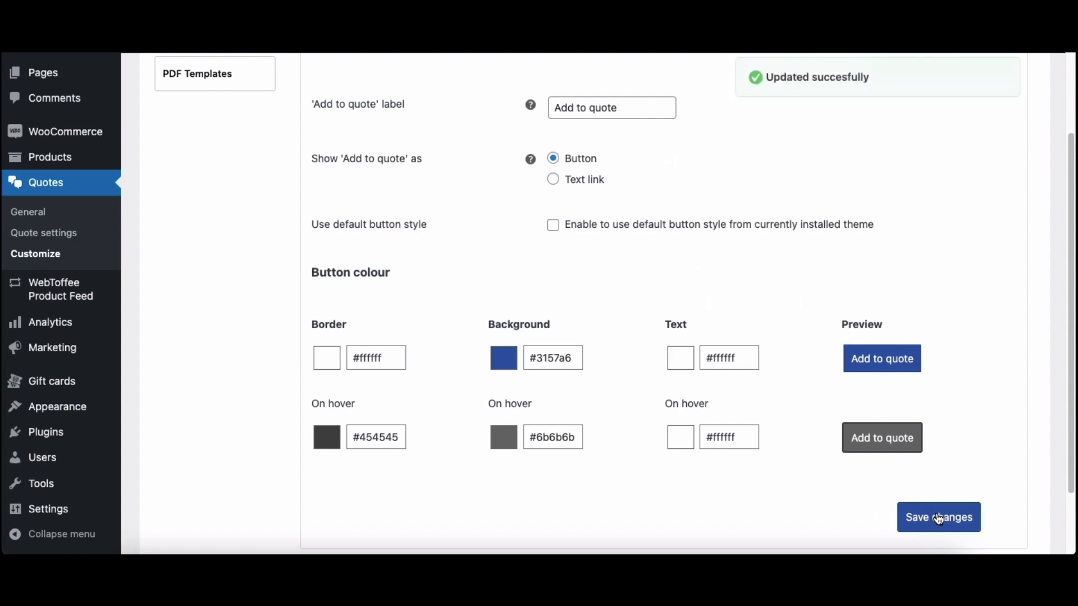
{"action": "scroll", "coordinate": [939, 518], "scroll_direction": "up", "scroll_amount": 2}
{"action": "scroll", "coordinate": [937, 513], "scroll_direction": "up", "scroll_amount": 1}
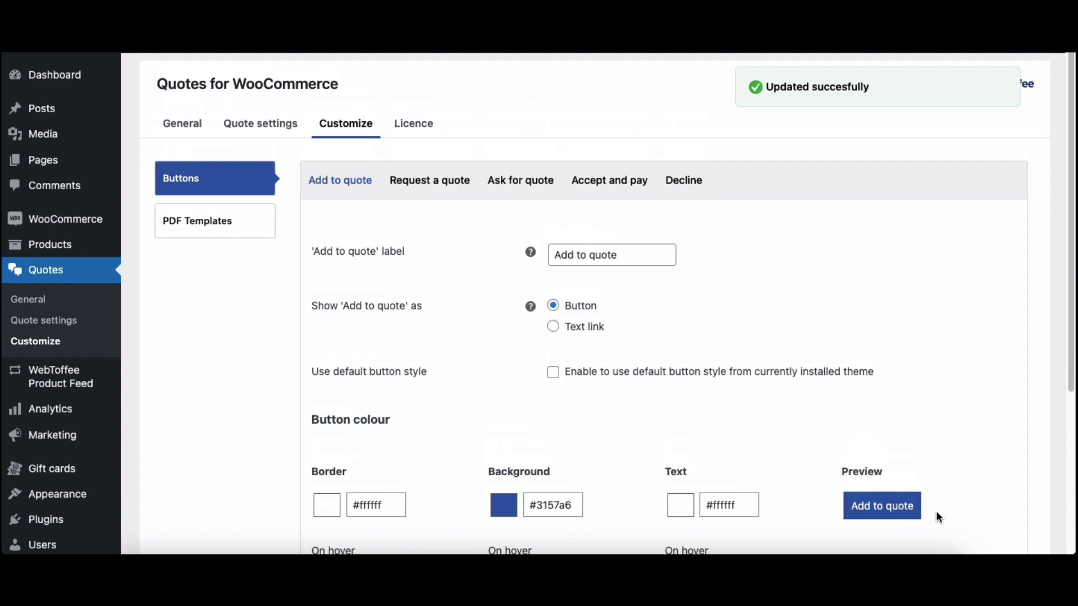